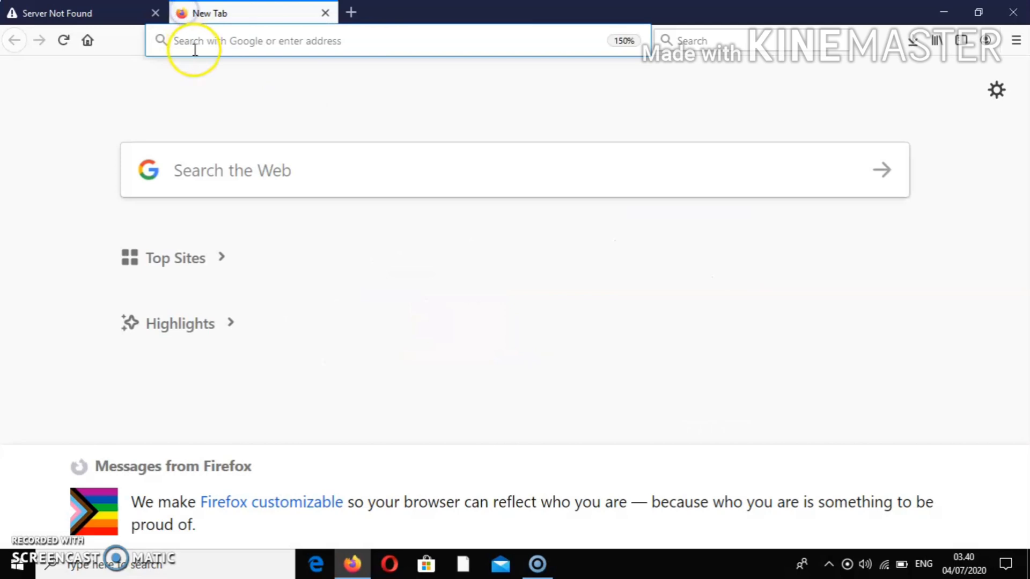
Open jamboard.google.com and create a new jam
{"action": "type", "text": "jamboard.google.com/"}
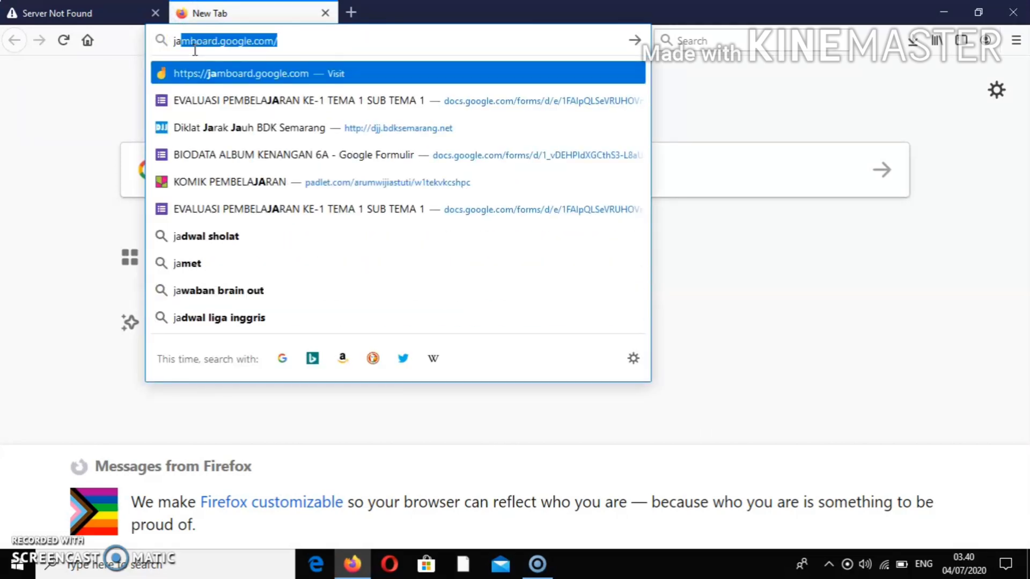
{"action": "left_click", "coordinate": [330, 41]}
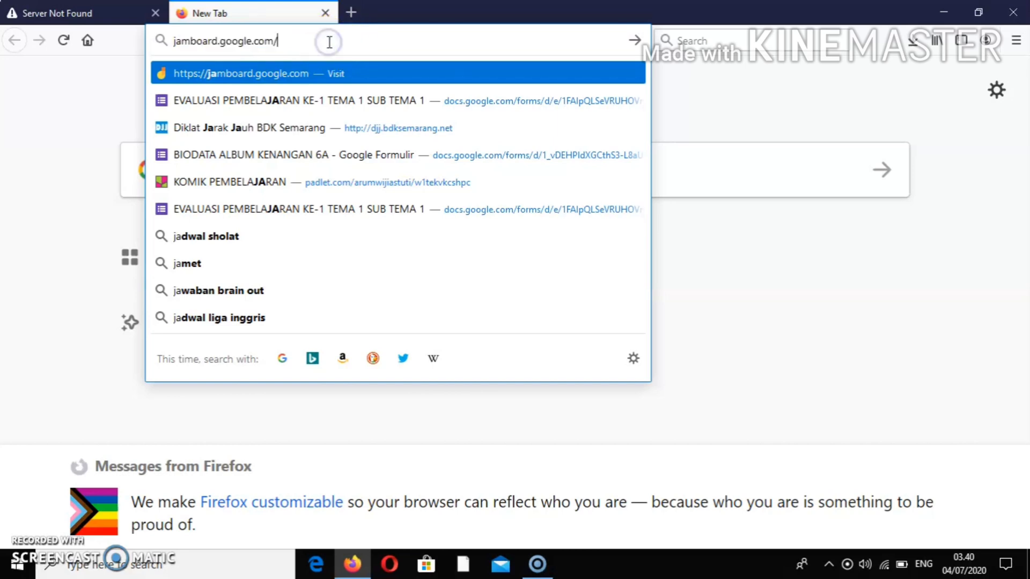
{"action": "key", "text": "Return"}
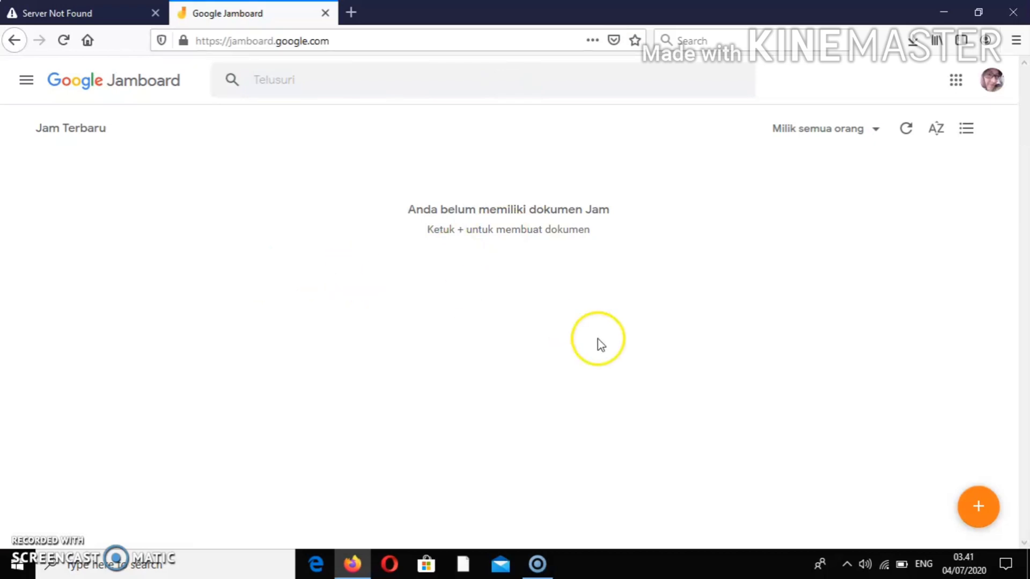
{"action": "left_click", "coordinate": [981, 513]}
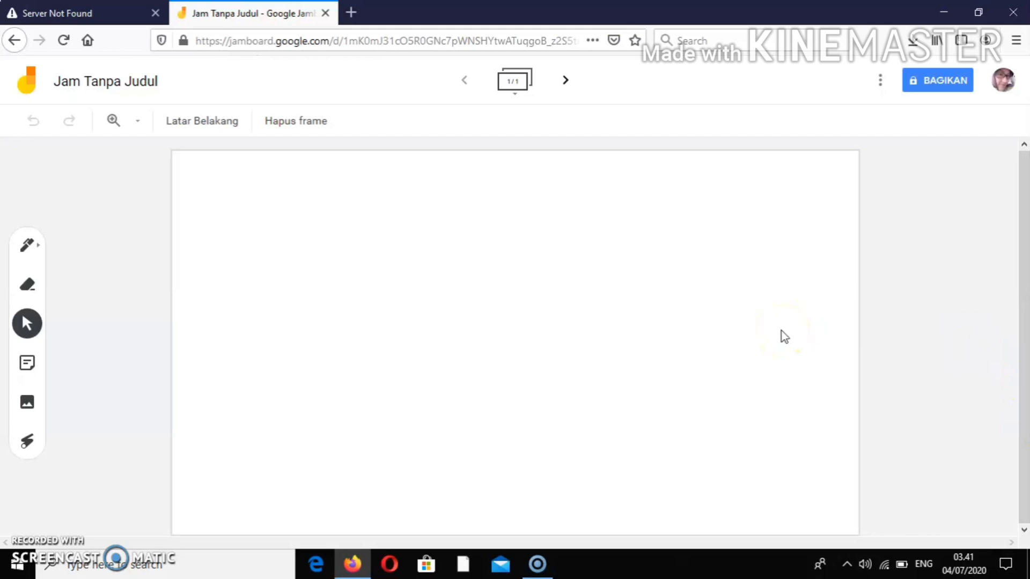
Rename the untitled jam as ASEAN
{"action": "left_click", "coordinate": [98, 89]}
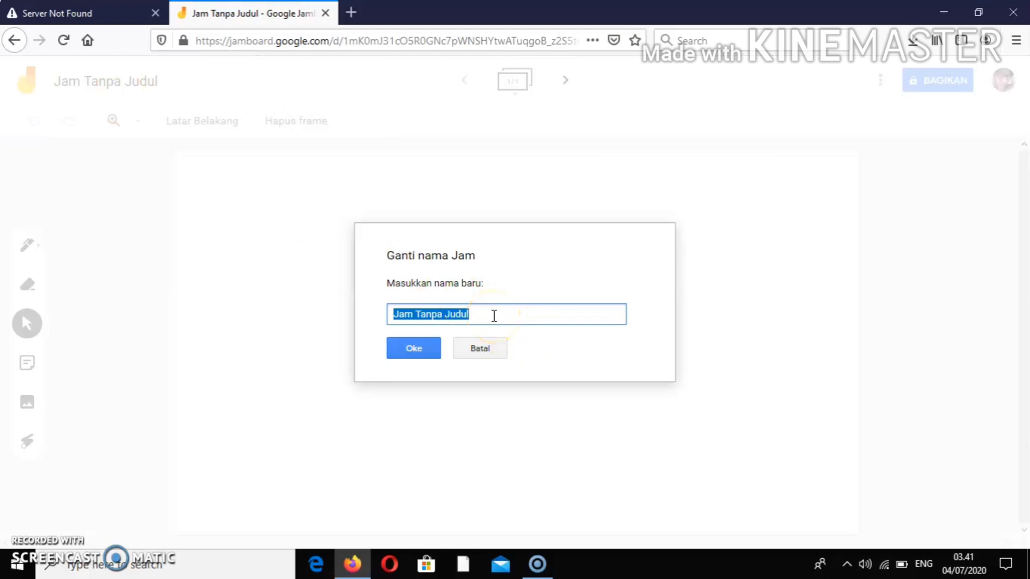
{"action": "type", "text": "ASE"}
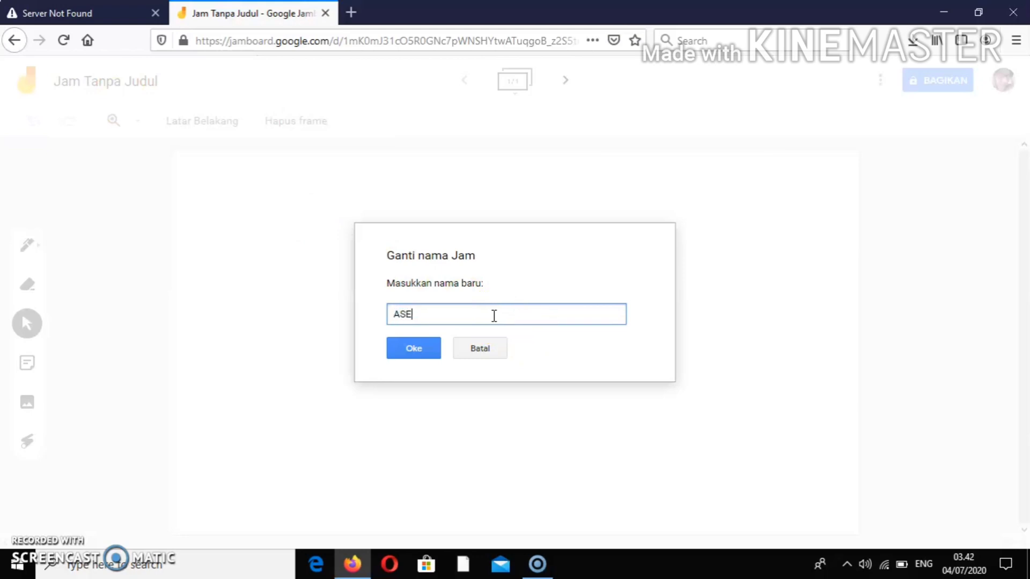
{"action": "type", "text": "AN"}
{"action": "left_click", "coordinate": [486, 314]}
{"action": "left_click", "coordinate": [414, 348]}
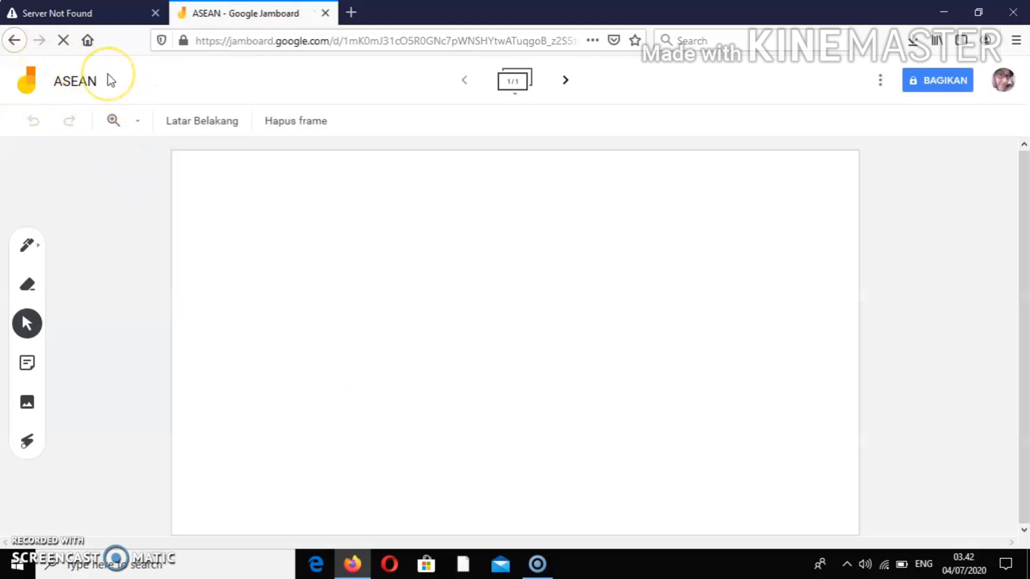
Try the dotted, lined, grid, blue and black backgrounds on the frame, and return it to no background
{"action": "left_click", "coordinate": [203, 133]}
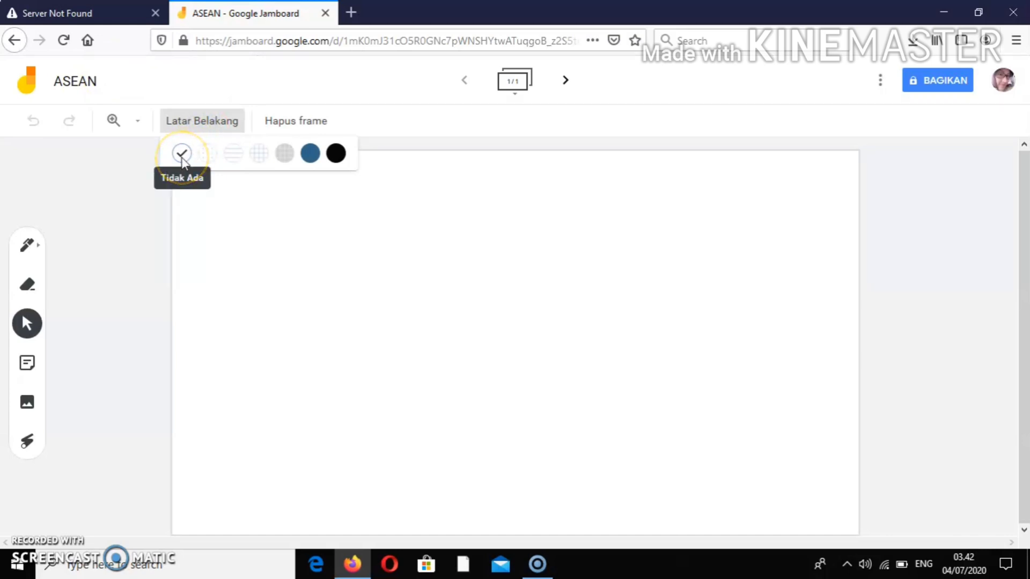
{"action": "left_click", "coordinate": [211, 157]}
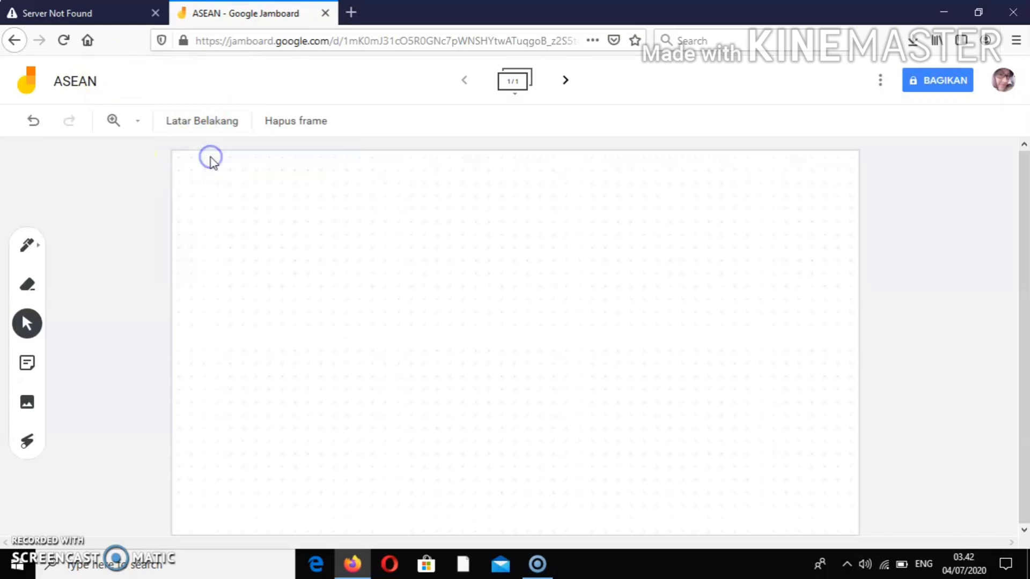
{"action": "left_click", "coordinate": [213, 124]}
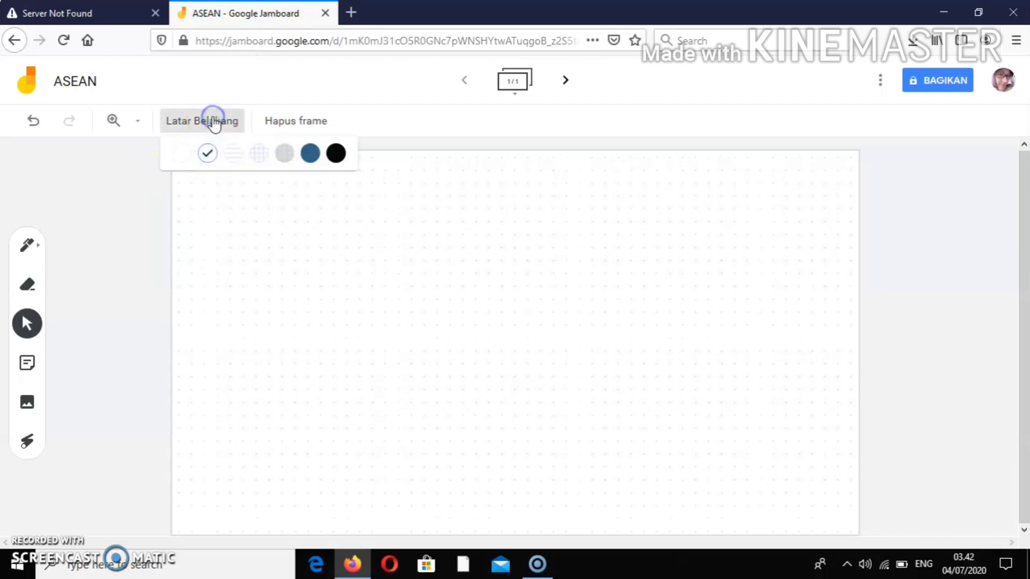
{"action": "left_click", "coordinate": [239, 152]}
{"action": "left_click", "coordinate": [227, 134]}
{"action": "left_click", "coordinate": [258, 149]}
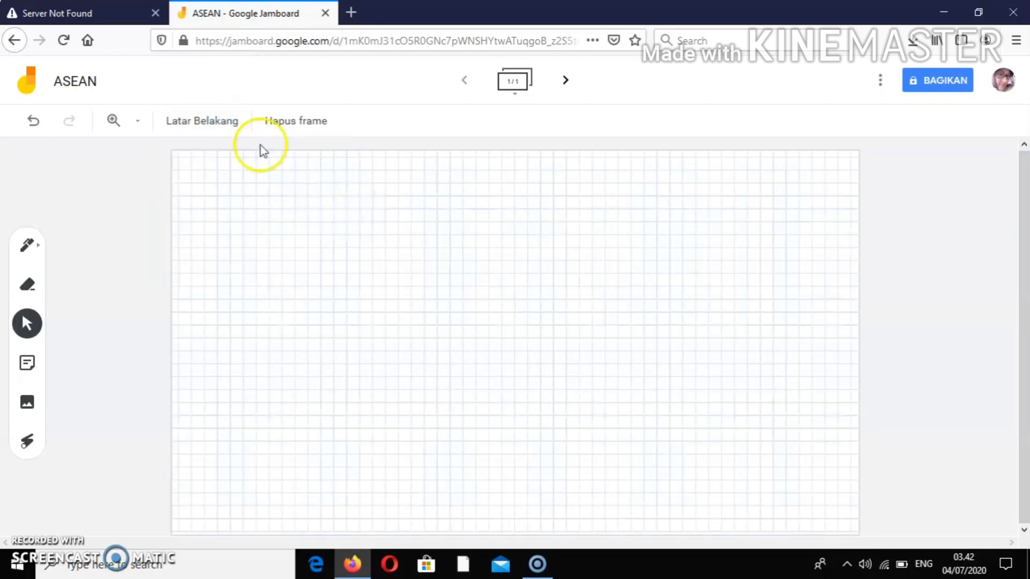
{"action": "left_click", "coordinate": [228, 129]}
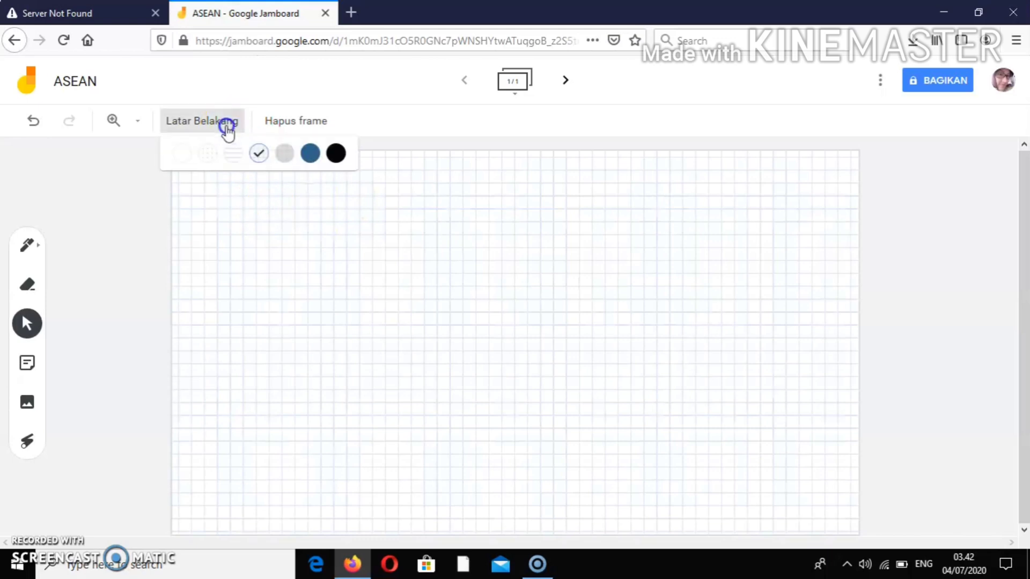
{"action": "left_click", "coordinate": [311, 154]}
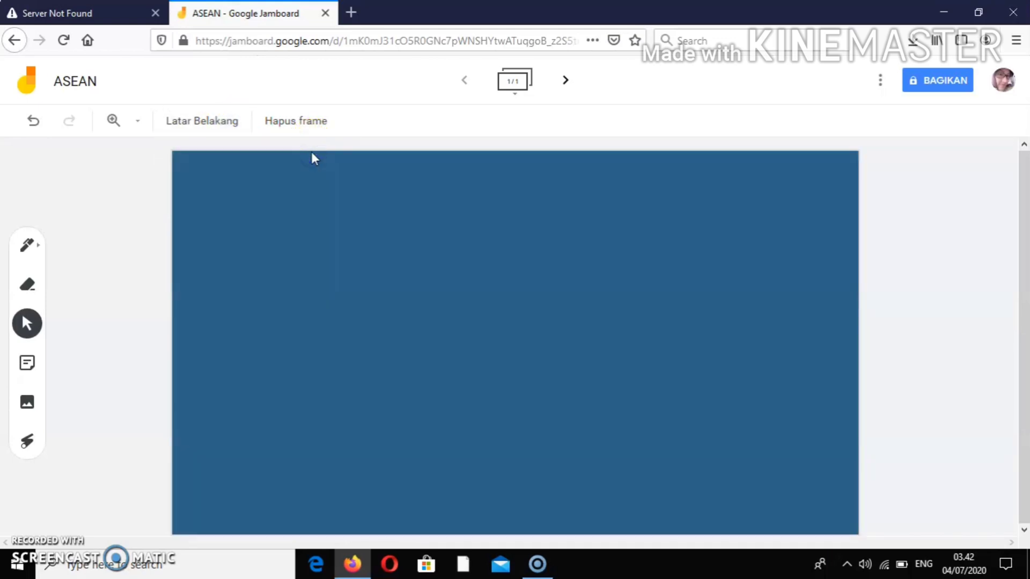
{"action": "left_click", "coordinate": [225, 116]}
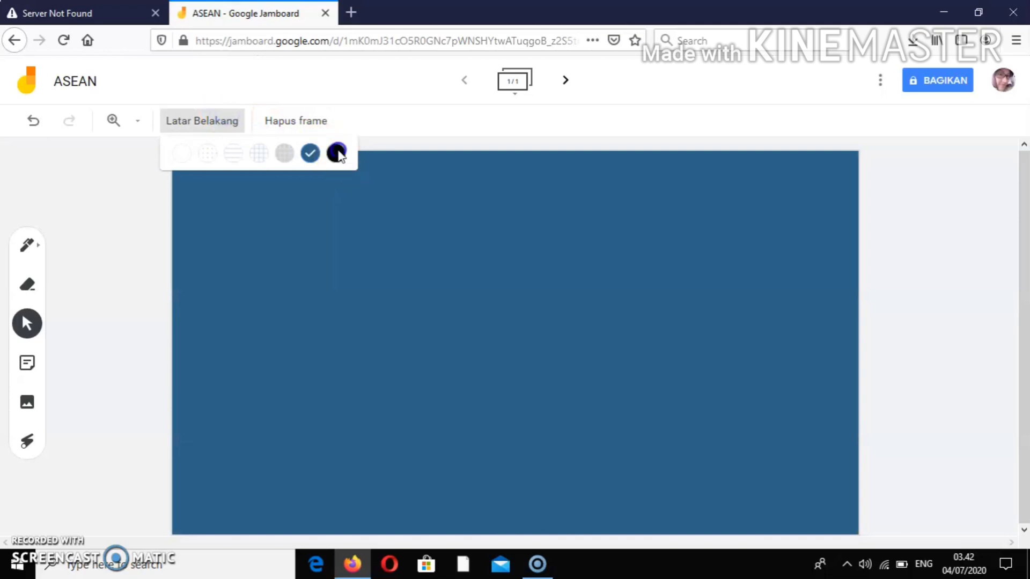
{"action": "left_click", "coordinate": [336, 152]}
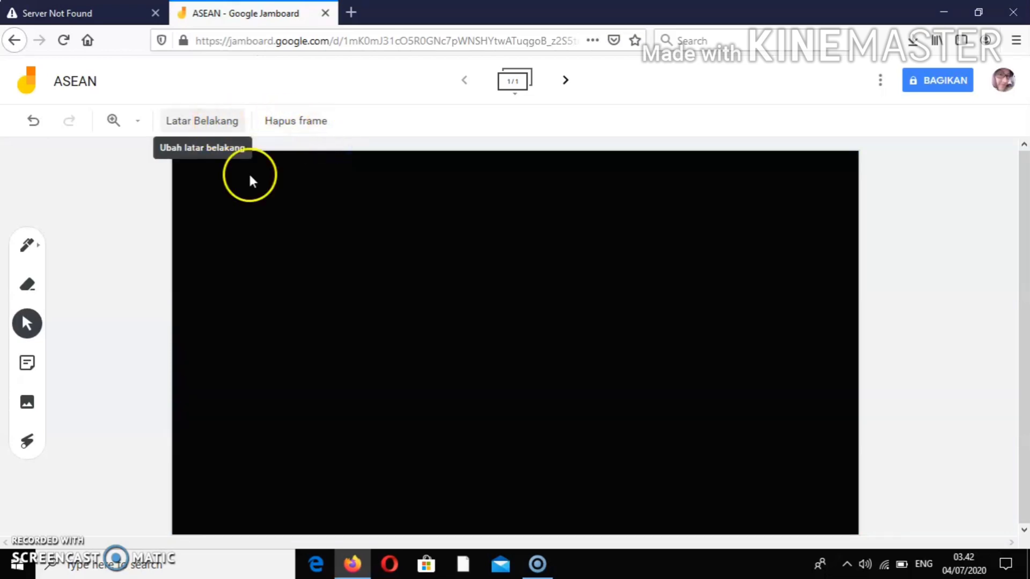
{"action": "left_click", "coordinate": [210, 117]}
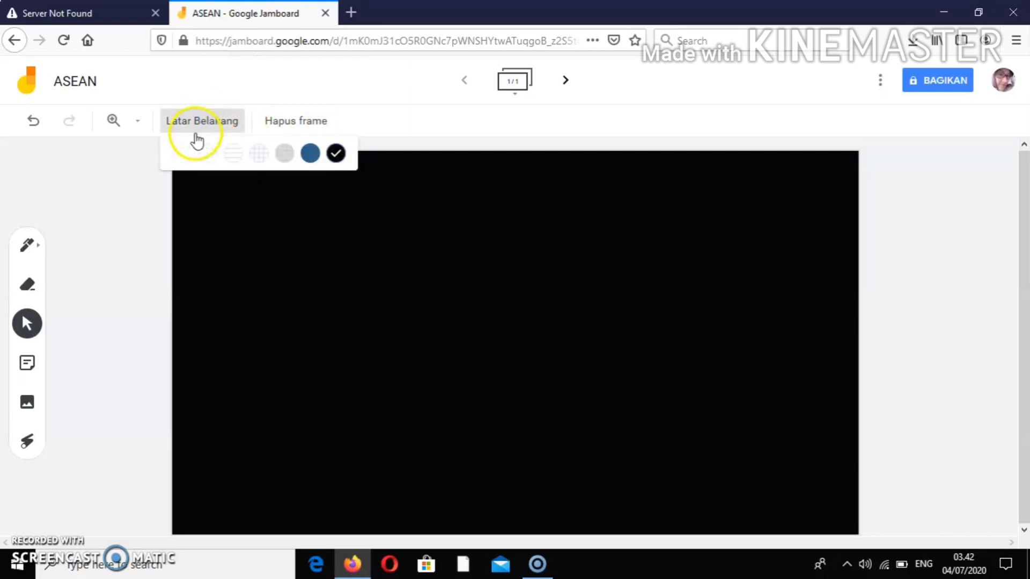
{"action": "left_click", "coordinate": [186, 154]}
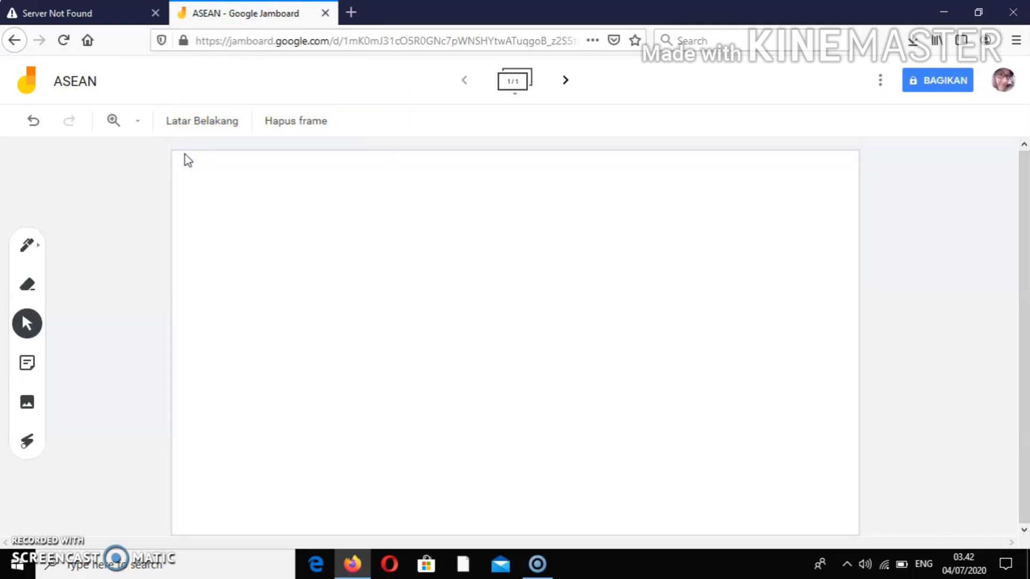
Examine the pen types and colours, and the eraser, select, sticky note, image and laser tools
{"action": "left_click", "coordinate": [37, 246]}
{"action": "left_click", "coordinate": [38, 247]}
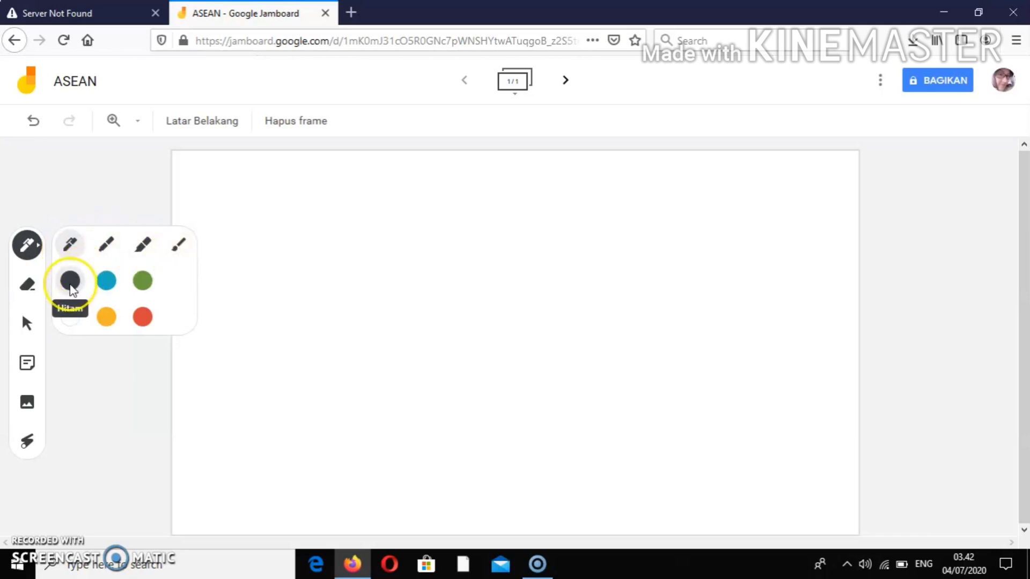
{"action": "left_click", "coordinate": [107, 281]}
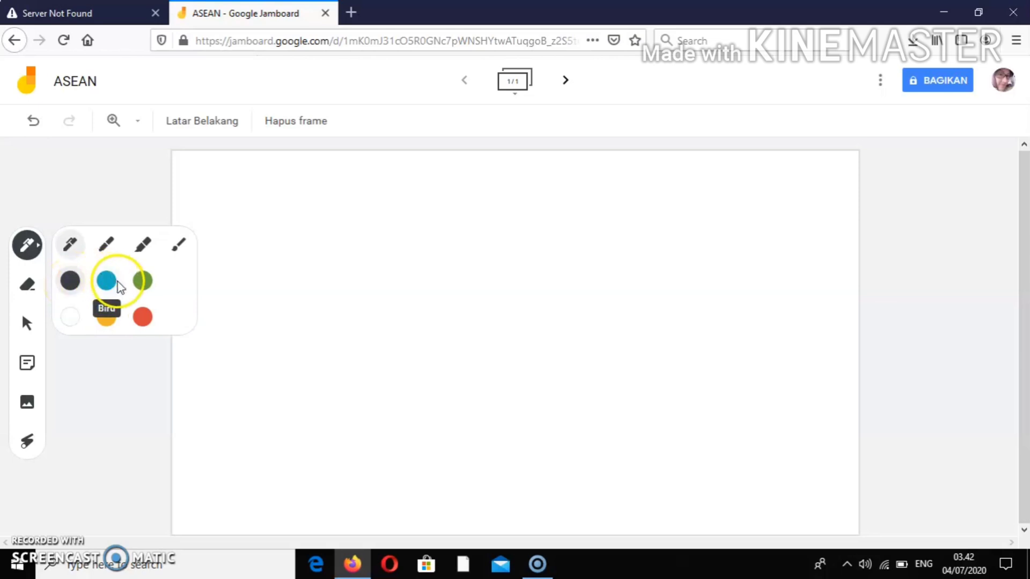
{"action": "left_click", "coordinate": [143, 282]}
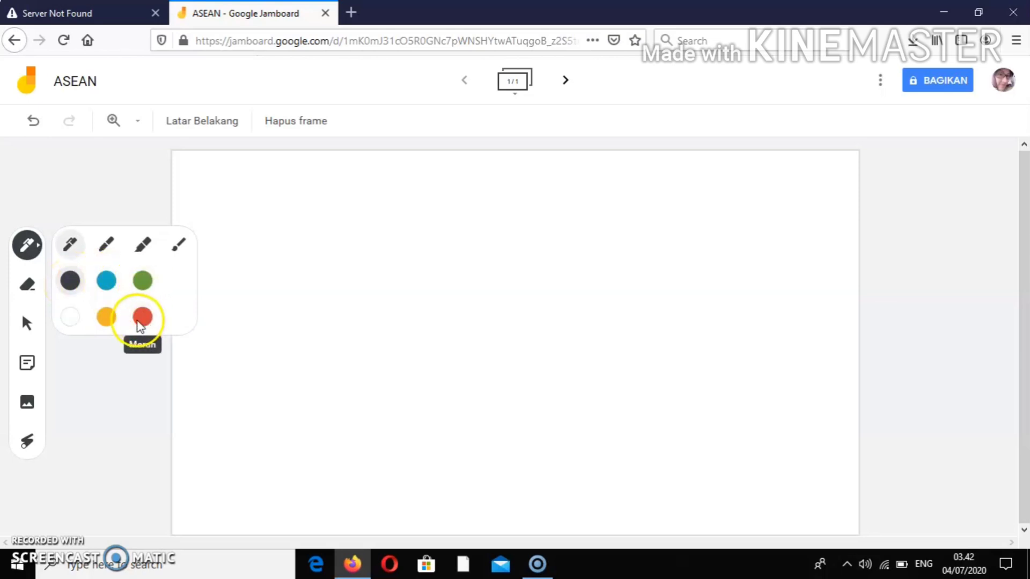
{"action": "left_click", "coordinate": [90, 351]}
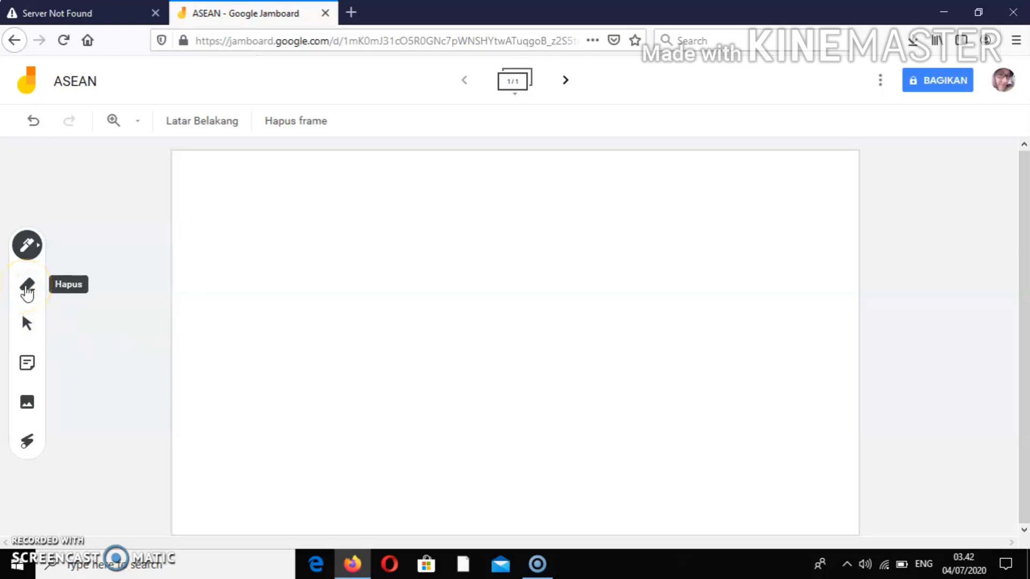
{"action": "left_click", "coordinate": [27, 290]}
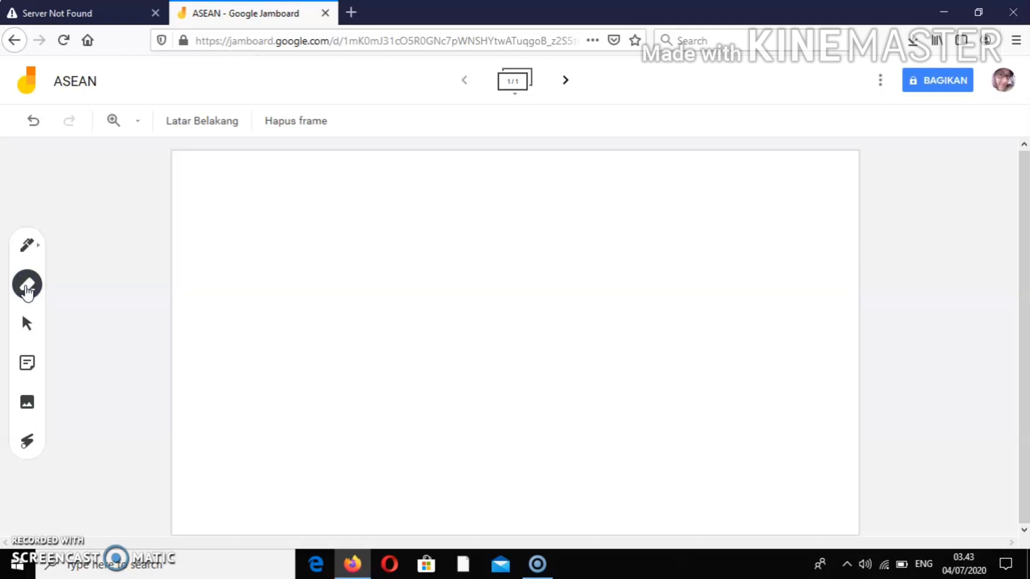
{"action": "left_click", "coordinate": [27, 324]}
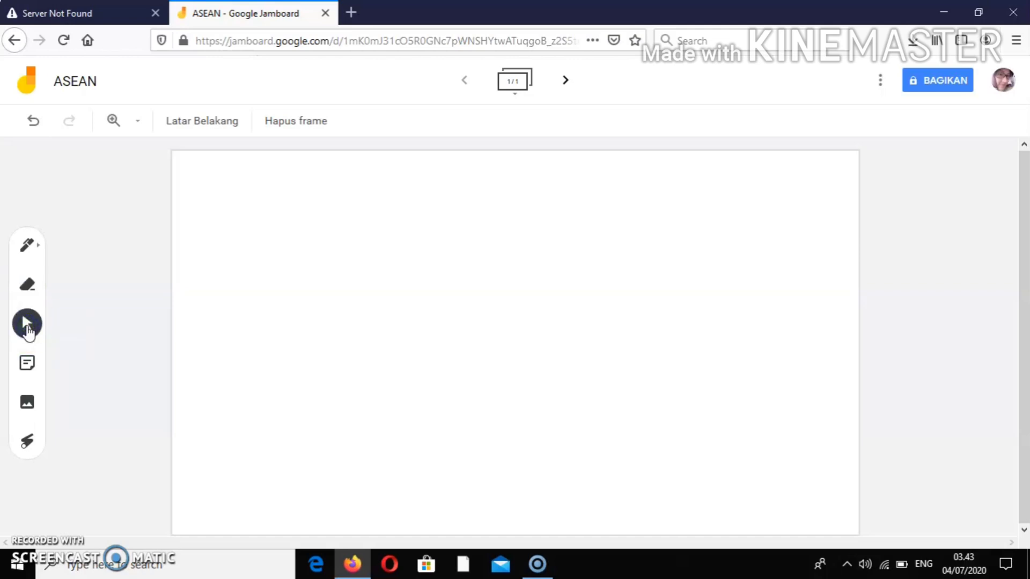
{"action": "left_click", "coordinate": [28, 328]}
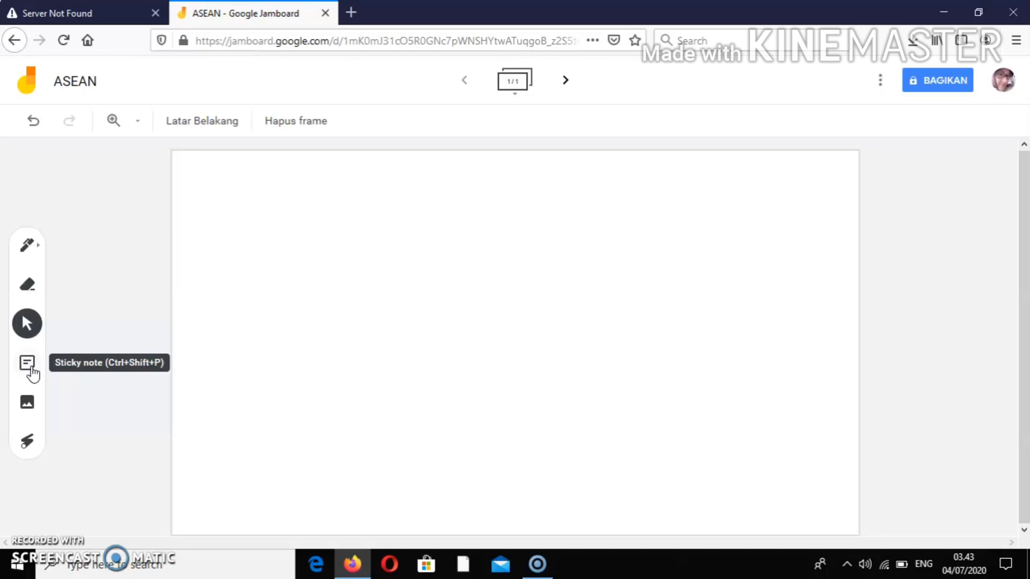
{"action": "left_click", "coordinate": [28, 401]}
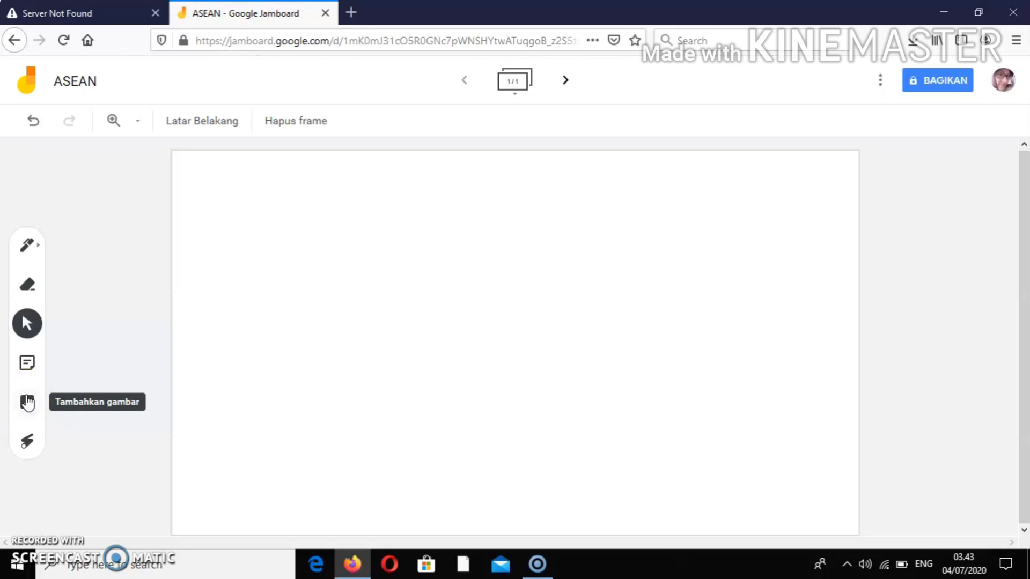
{"action": "left_click", "coordinate": [26, 446]}
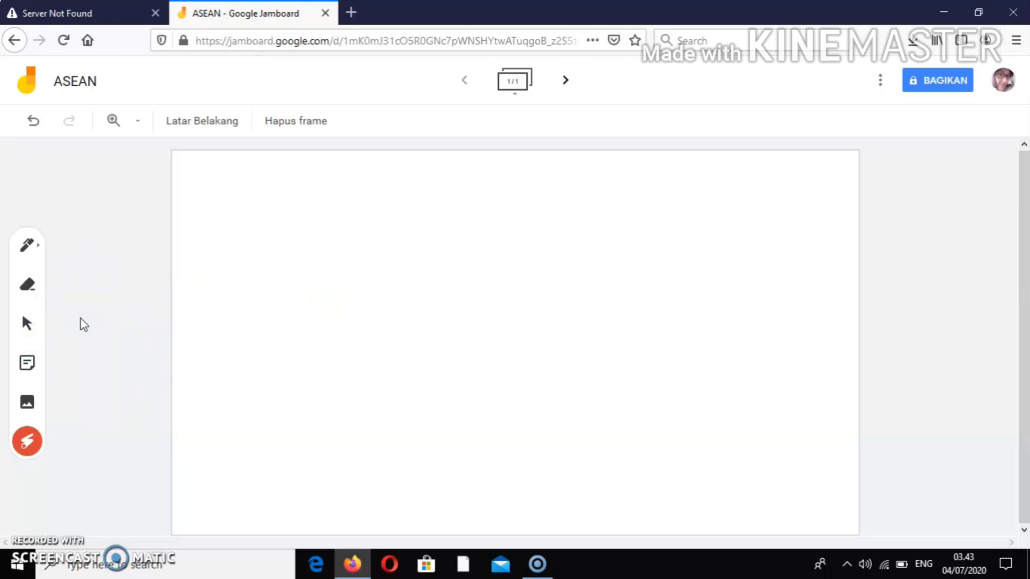
Add a pink sticky note with the text ASEAN to the frame
{"action": "left_click", "coordinate": [27, 364]}
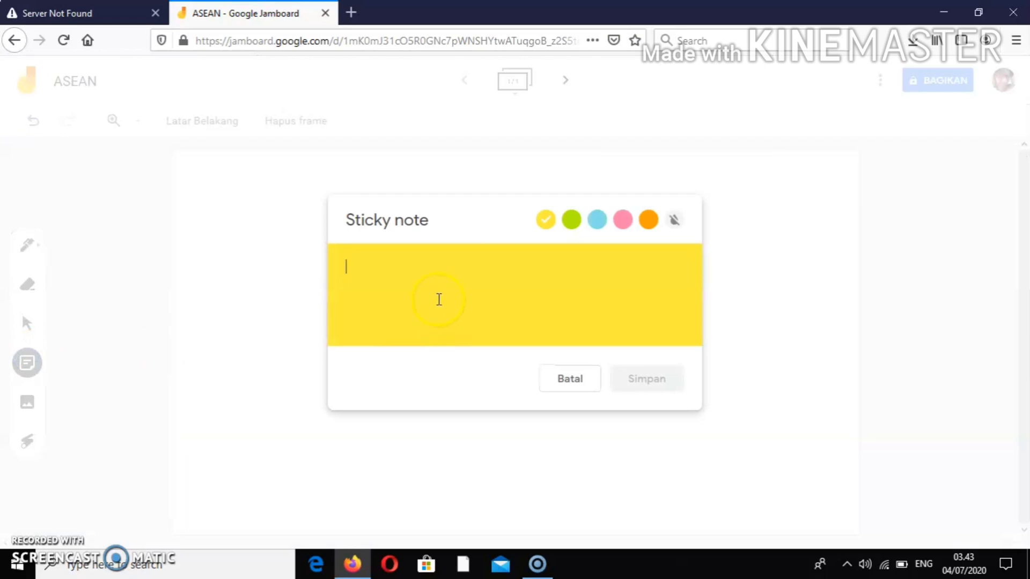
{"action": "type", "text": "A"}
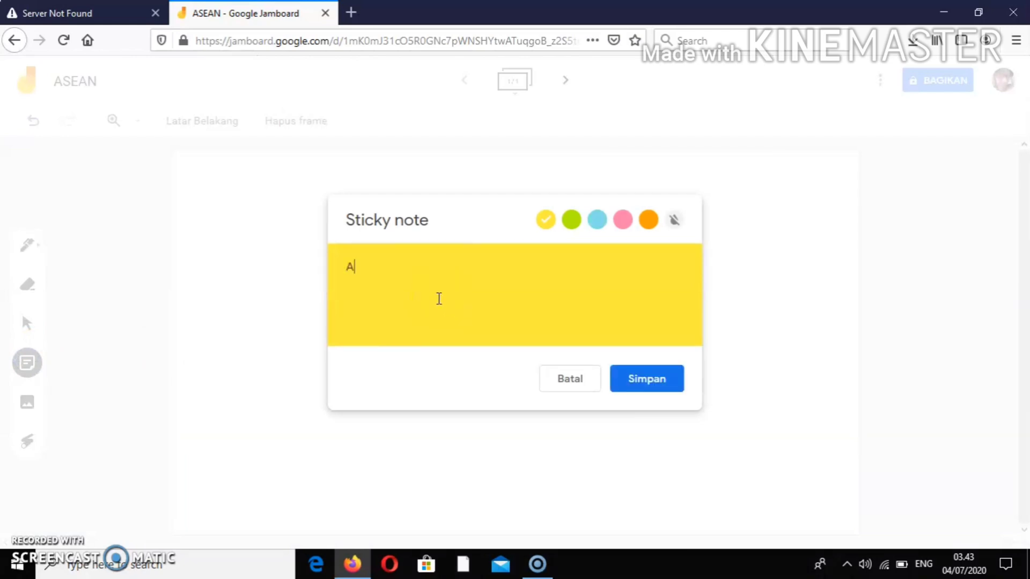
{"action": "type", "text": "SEAN"}
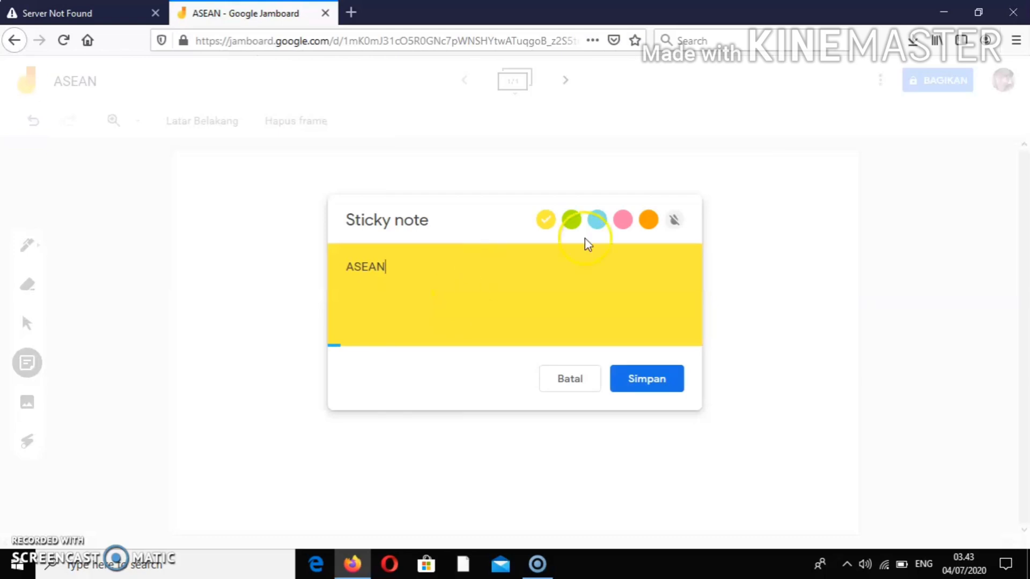
{"action": "left_click", "coordinate": [622, 226]}
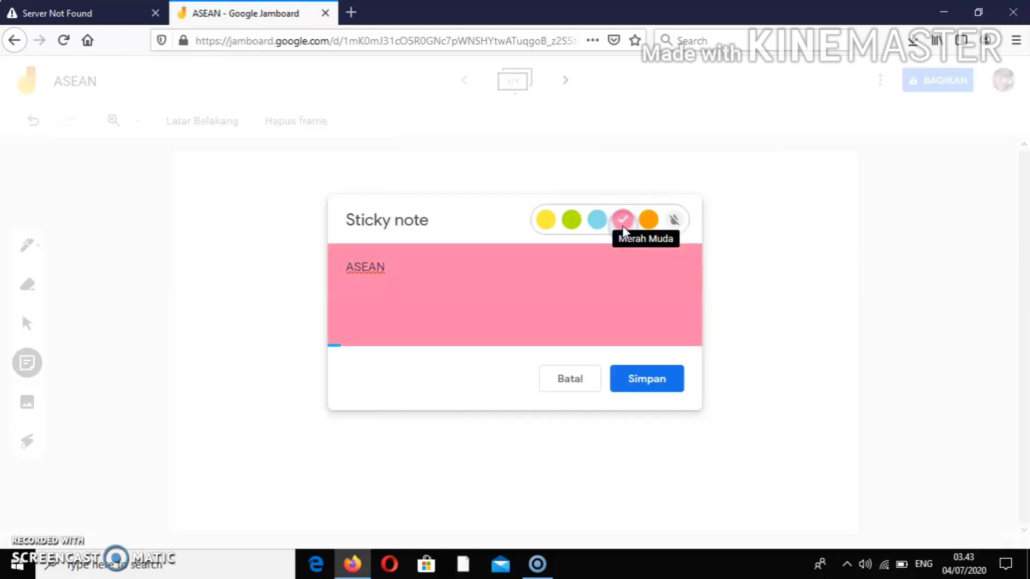
{"action": "left_click", "coordinate": [643, 385]}
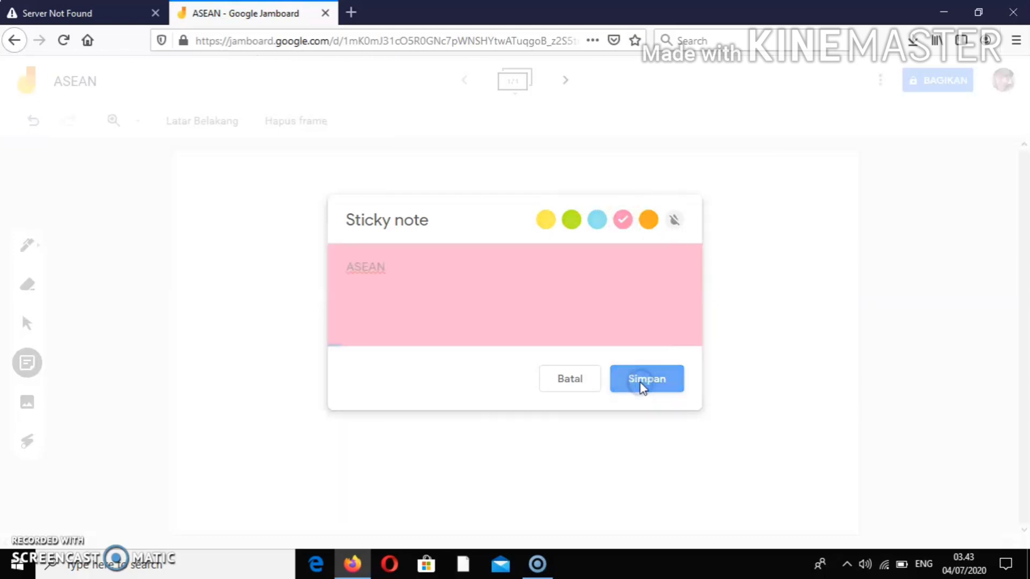
{"action": "left_click", "coordinate": [625, 465]}
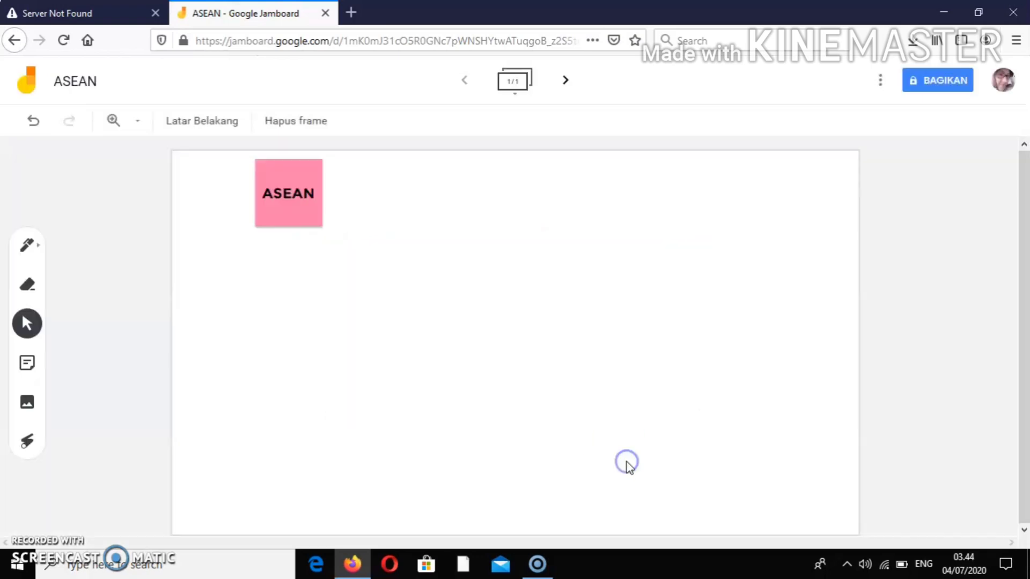
Enlarge the ASEAN sticky note slightly and move it to the top centre of the frame
{"action": "left_click", "coordinate": [302, 208]}
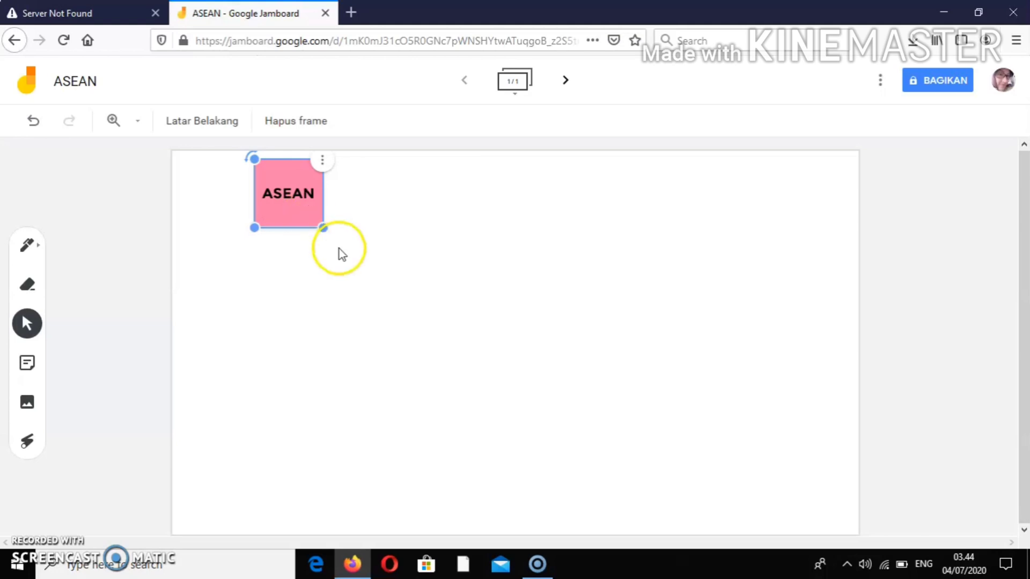
{"action": "left_click_drag", "start_coordinate": [321, 228], "coordinate": [356, 240]}
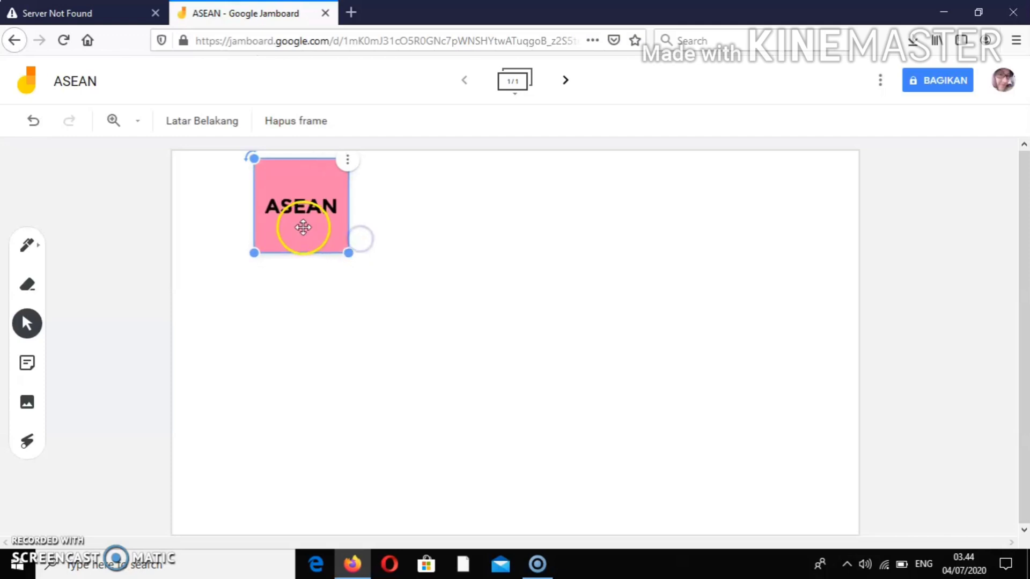
{"action": "left_click_drag", "start_coordinate": [292, 209], "coordinate": [510, 233]}
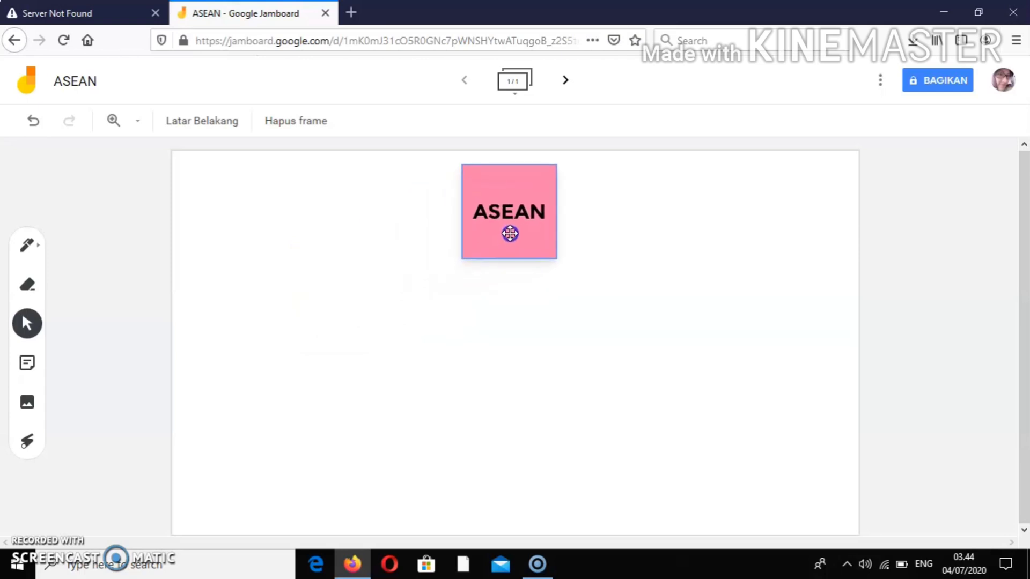
Nudge the ASEAN sticky note slightly down and to the right so it sits centred at the top of the frame
{"action": "left_click", "coordinate": [544, 257]}
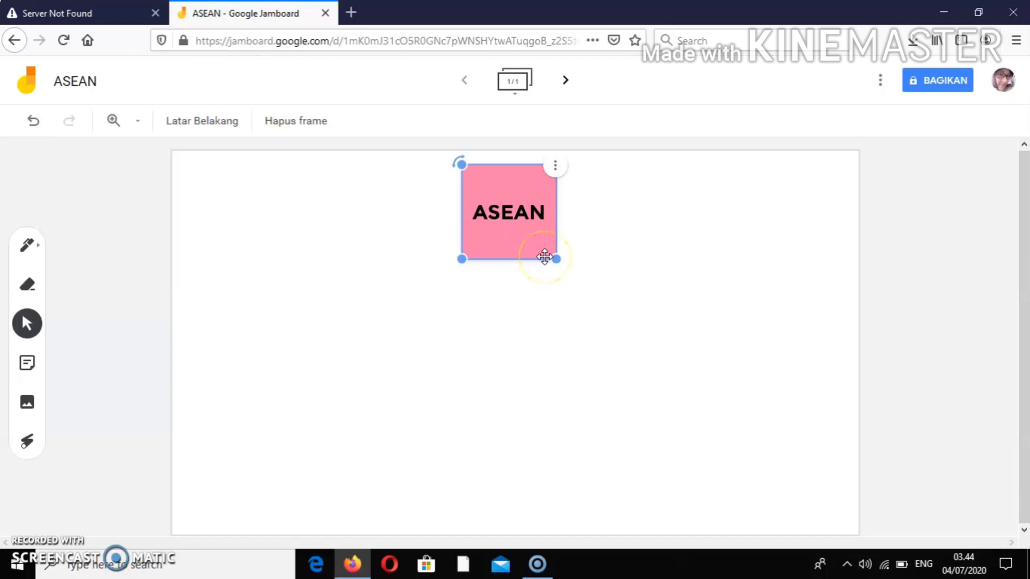
{"action": "left_click_drag", "start_coordinate": [535, 250], "coordinate": [541, 255]}
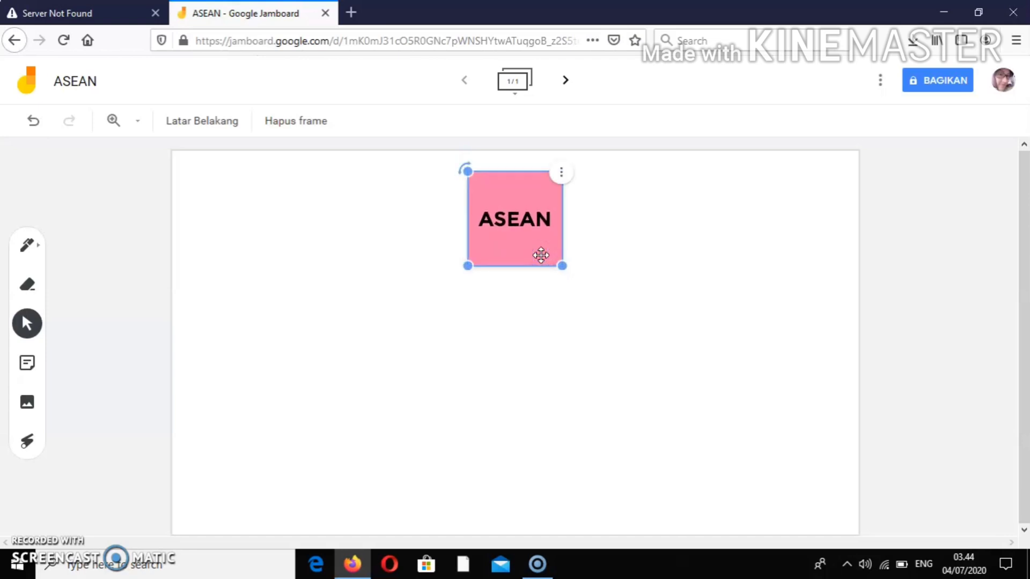
{"action": "left_click", "coordinate": [561, 308]}
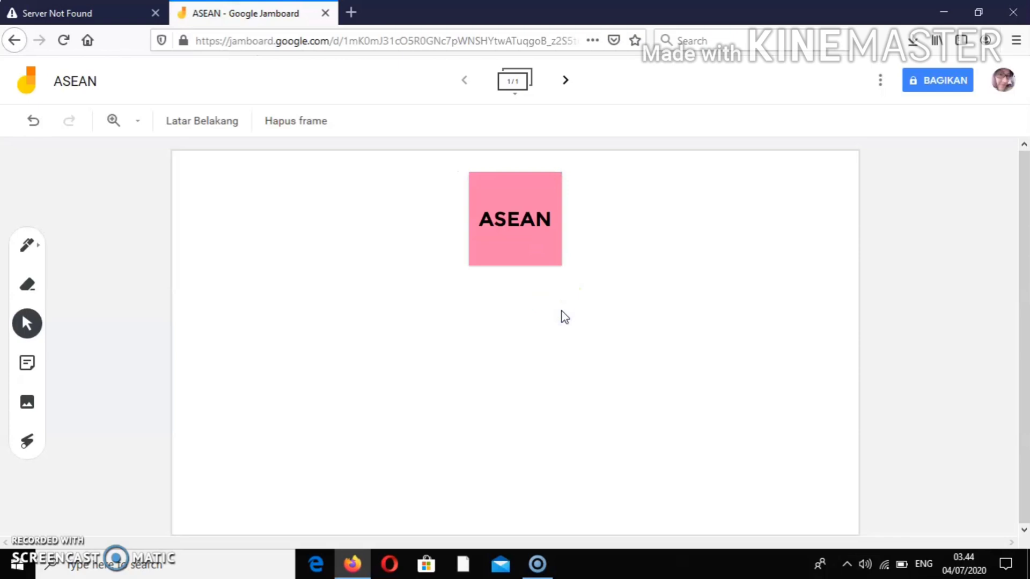
{"action": "left_click", "coordinate": [513, 265]}
Insert the image pendiri asean1 from the aaa folder in Pictures on the device into the frame
{"action": "left_click", "coordinate": [28, 402]}
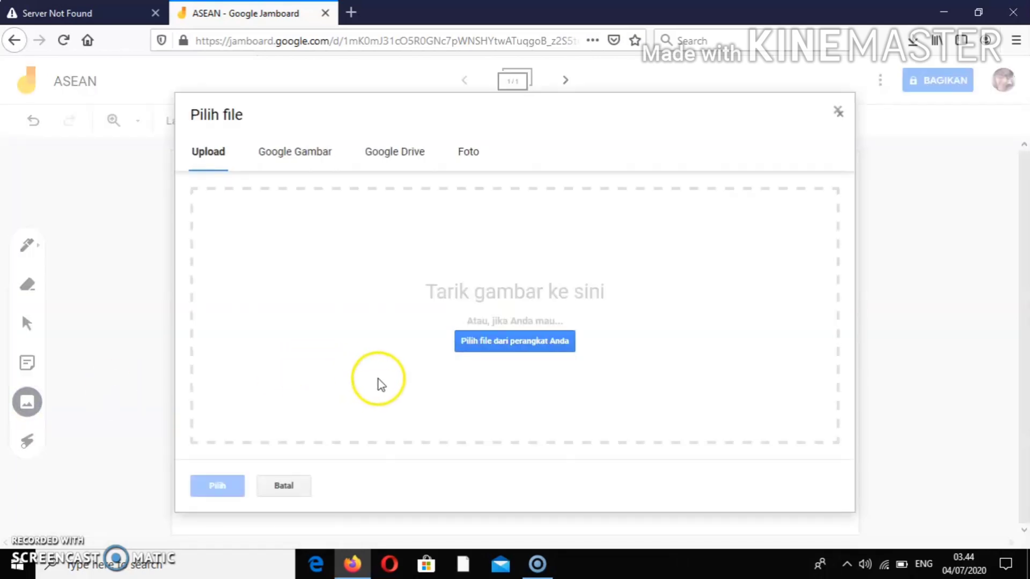
{"action": "left_click", "coordinate": [490, 342]}
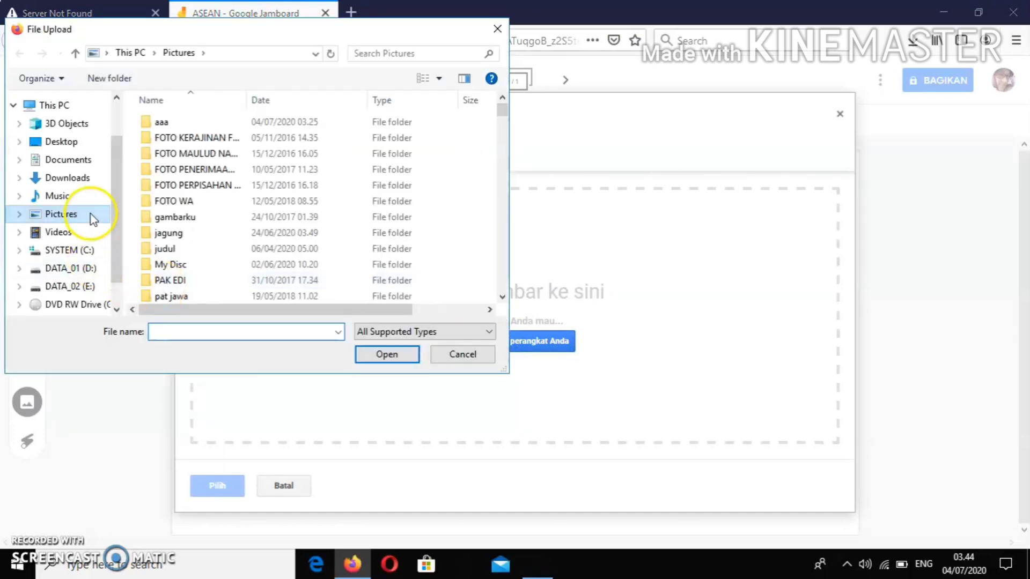
{"action": "left_click", "coordinate": [178, 123]}
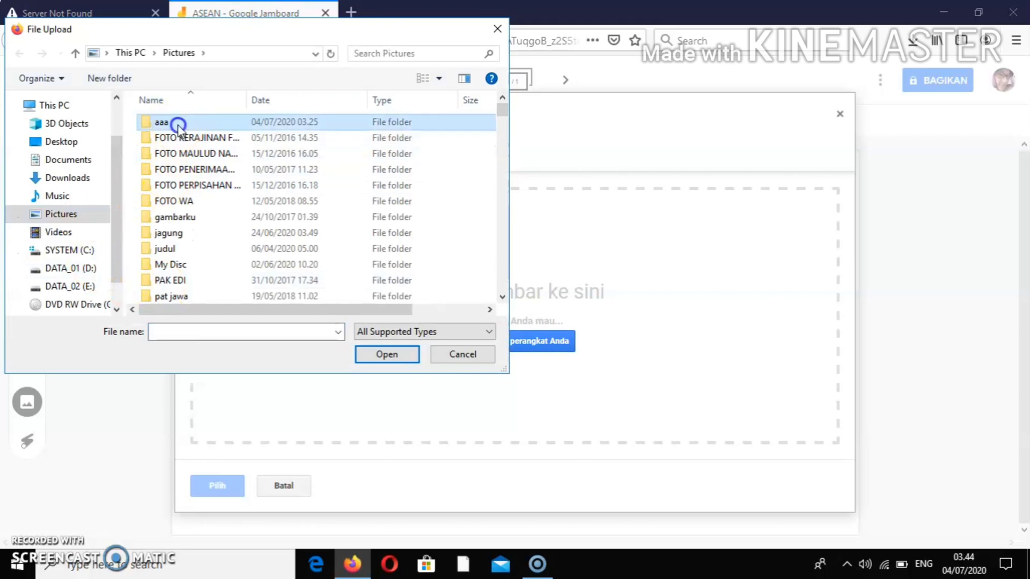
{"action": "double_click", "coordinate": [178, 124]}
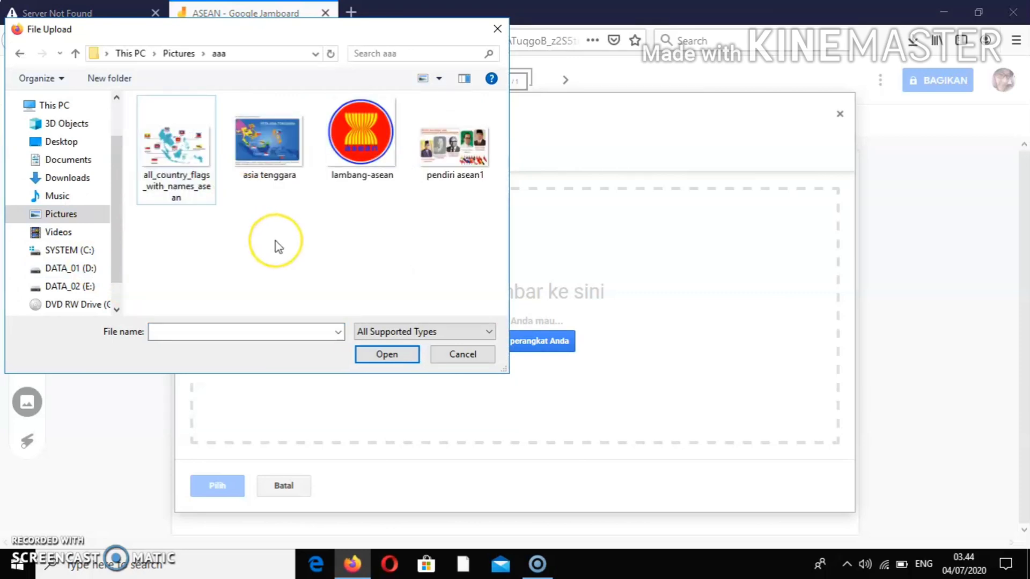
{"action": "left_click", "coordinate": [444, 161]}
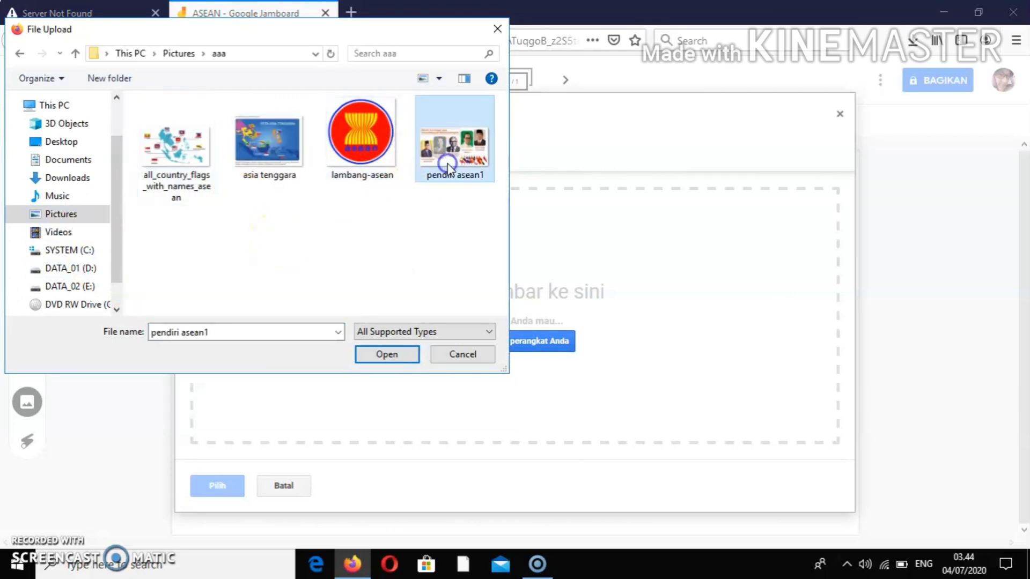
{"action": "left_click", "coordinate": [384, 355]}
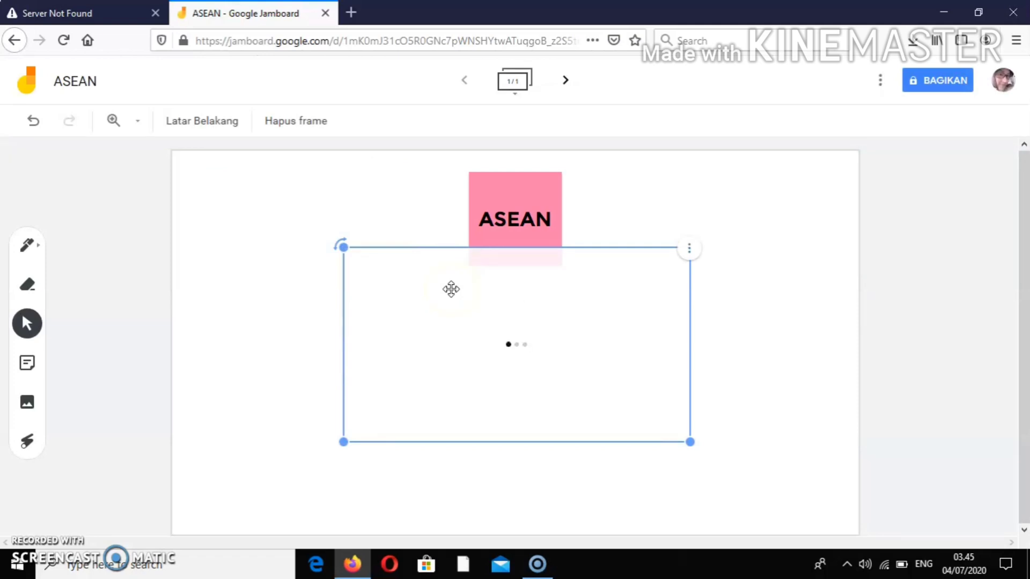
Move the picture of the ASEAN founders to the lower left of the frame, clear of the sticky note
{"action": "left_click", "coordinate": [466, 324]}
{"action": "left_click_drag", "start_coordinate": [472, 331], "coordinate": [333, 398]}
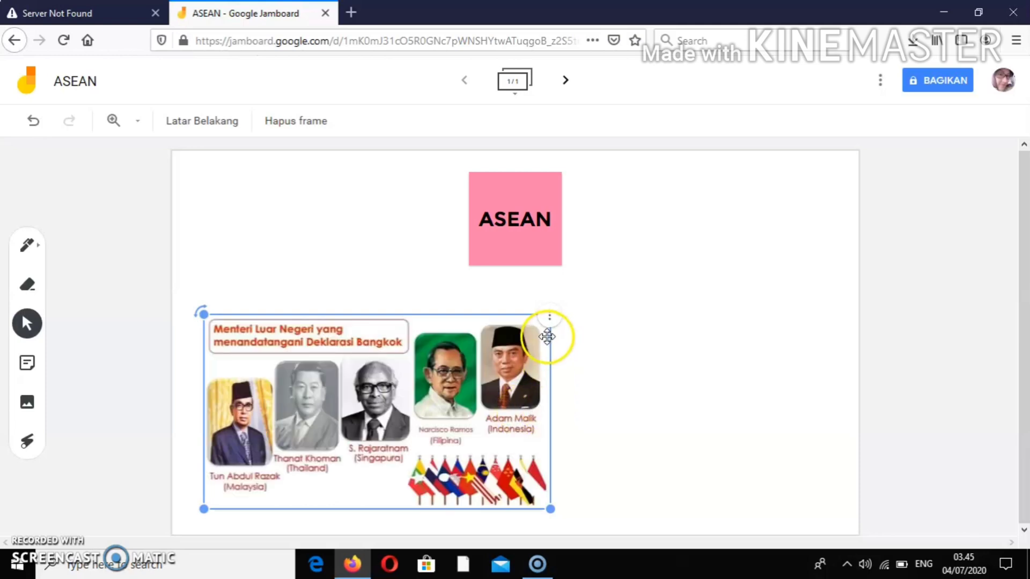
{"action": "left_click", "coordinate": [522, 246]}
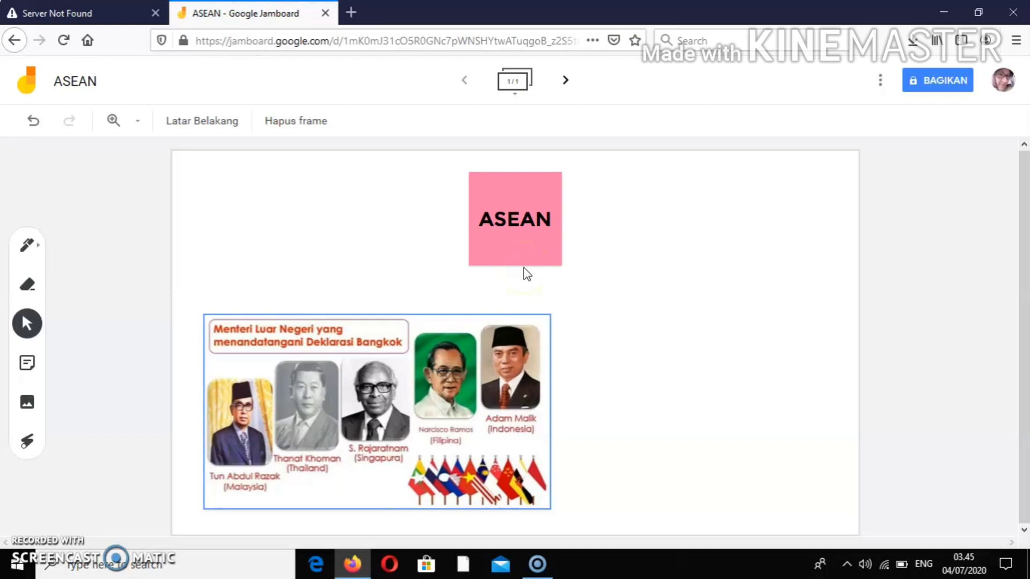
{"action": "left_click", "coordinate": [258, 335]}
{"action": "left_click", "coordinate": [312, 437]}
{"action": "left_click", "coordinate": [184, 333]}
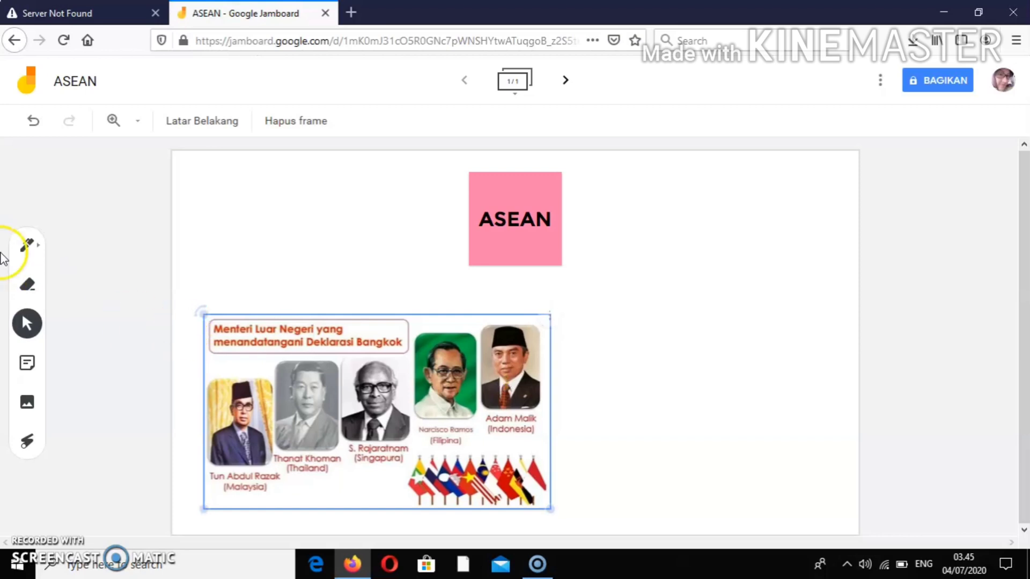
Draw a red arrow with the highlighter from the ASEAN sticky note down to the founders picture
{"action": "left_click", "coordinate": [28, 247]}
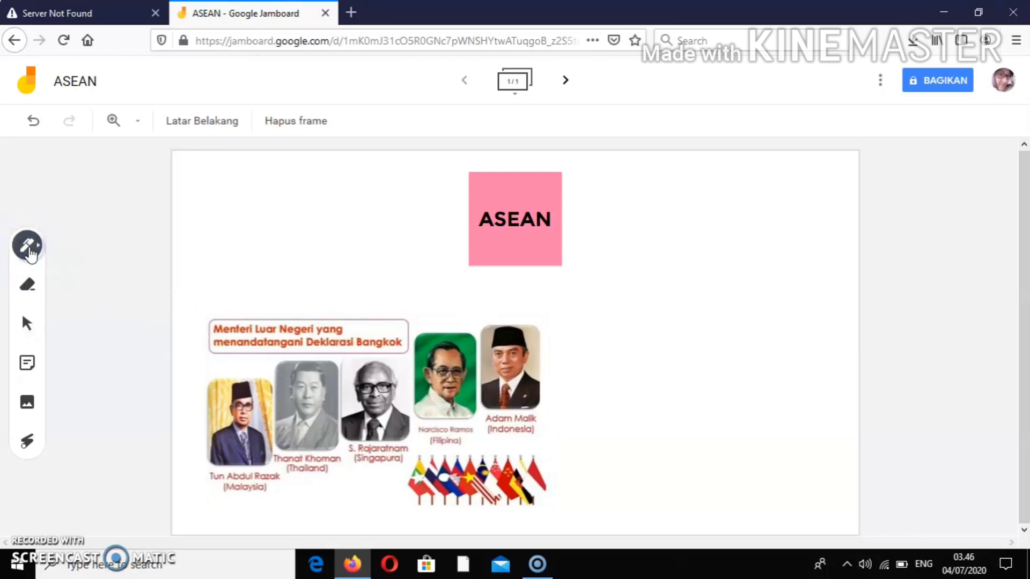
{"action": "left_click", "coordinate": [32, 252]}
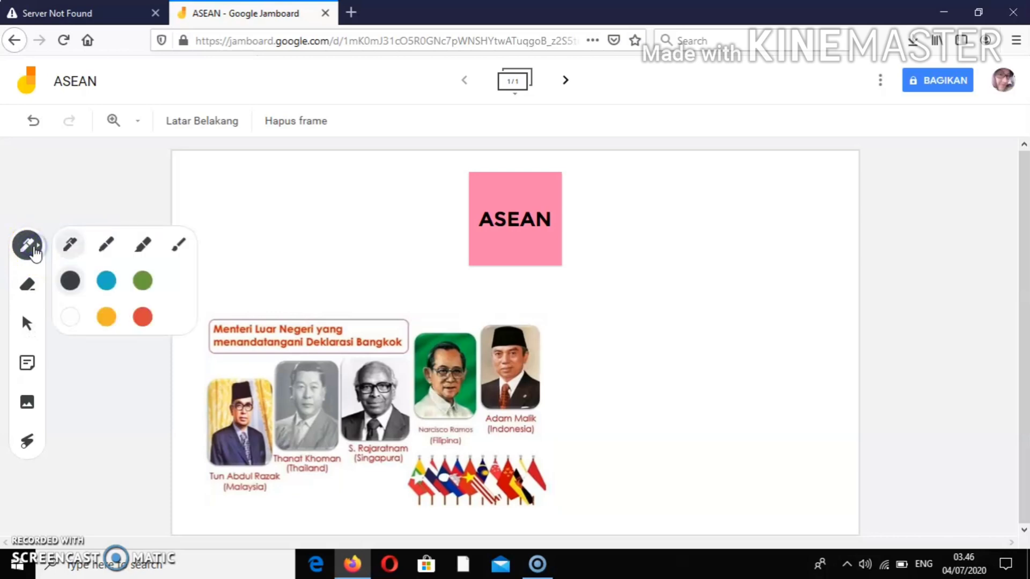
{"action": "left_click", "coordinate": [144, 245]}
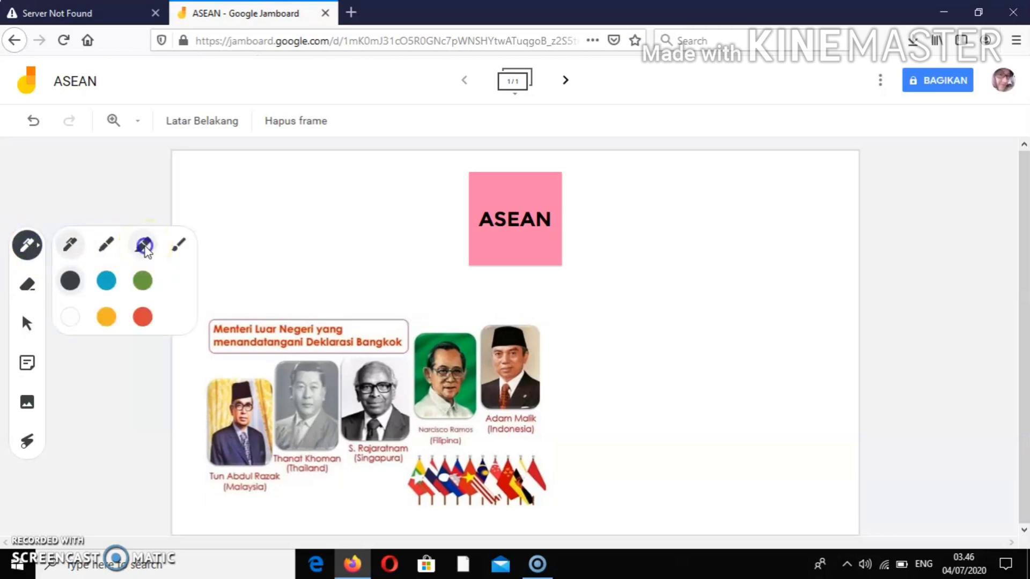
{"action": "left_click", "coordinate": [142, 317]}
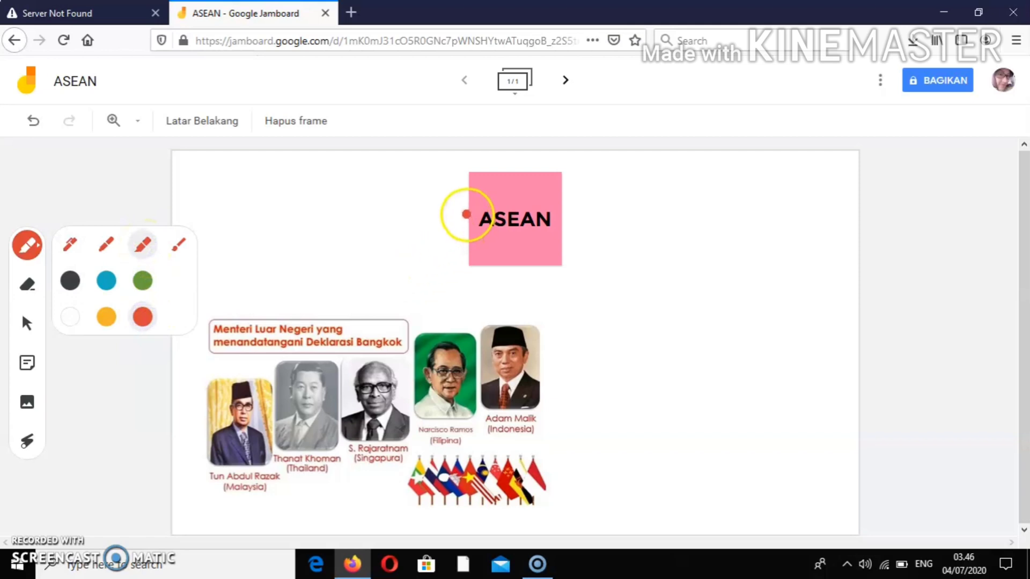
{"action": "mouse_move", "coordinate": [393, 252]}
{"action": "left_mouse_down"}
{"action": "mouse_move", "coordinate": [348, 278]}
{"action": "mouse_move", "coordinate": [471, 214]}
{"action": "mouse_move", "coordinate": [348, 287]}
{"action": "left_mouse_up"}
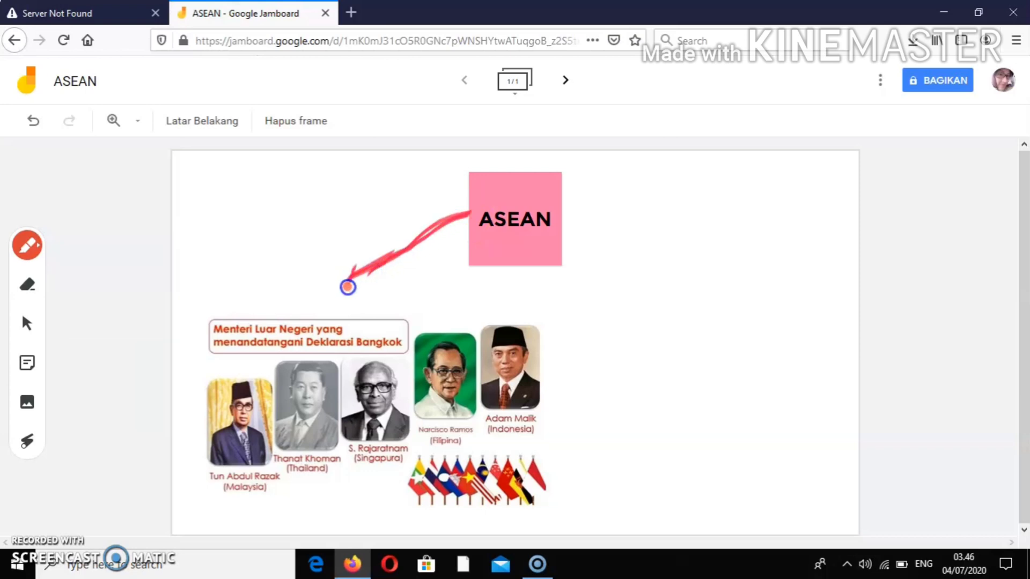
{"action": "mouse_move", "coordinate": [365, 239]}
{"action": "left_mouse_down"}
{"action": "mouse_move", "coordinate": [349, 285]}
{"action": "mouse_move", "coordinate": [392, 291]}
{"action": "left_mouse_up"}
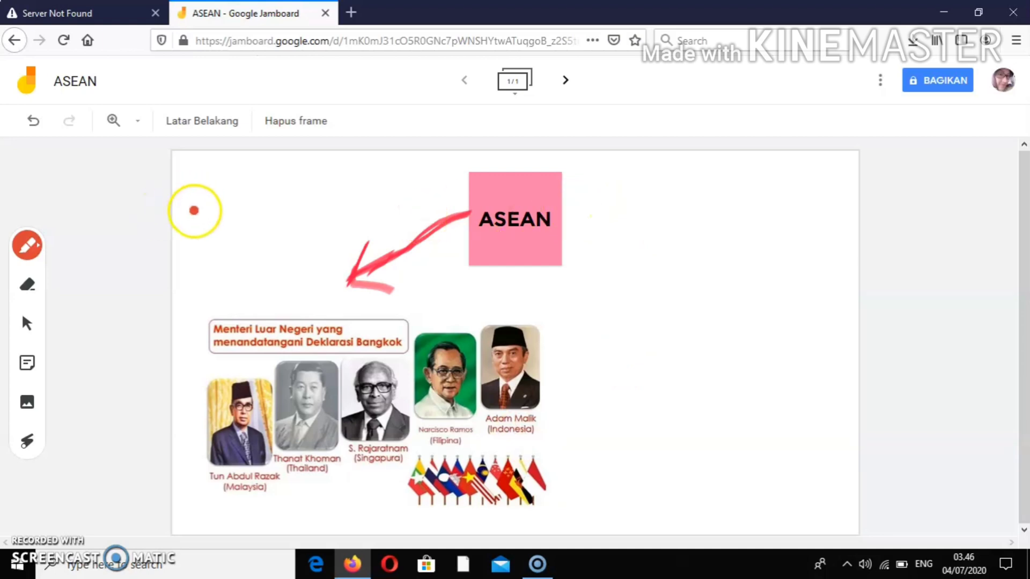
Handwrite the date 8-8-67 in red above the founders picture, left of the ASEAN note
{"action": "mouse_move", "coordinate": [196, 213]}
{"action": "left_mouse_down"}
{"action": "mouse_move", "coordinate": [218, 223]}
{"action": "mouse_move", "coordinate": [198, 207]}
{"action": "mouse_move", "coordinate": [214, 193]}
{"action": "mouse_move", "coordinate": [214, 217]}
{"action": "mouse_move", "coordinate": [312, 237]}
{"action": "mouse_move", "coordinate": [281, 210]}
{"action": "mouse_move", "coordinate": [299, 207]}
{"action": "mouse_move", "coordinate": [299, 222]}
{"action": "mouse_move", "coordinate": [337, 226]}
{"action": "left_mouse_up"}
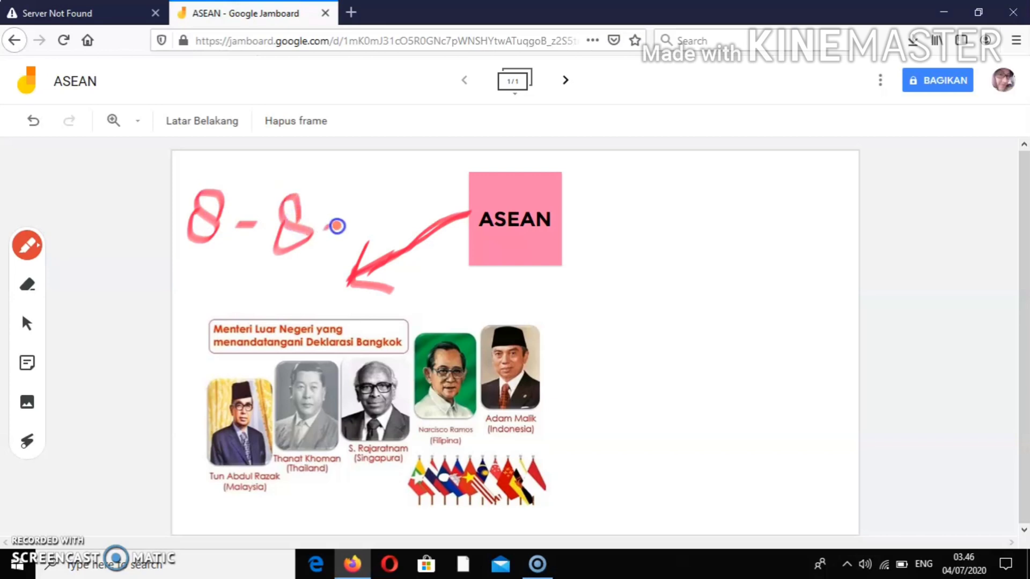
{"action": "left_click_drag", "start_coordinate": [379, 198], "coordinate": [369, 243]}
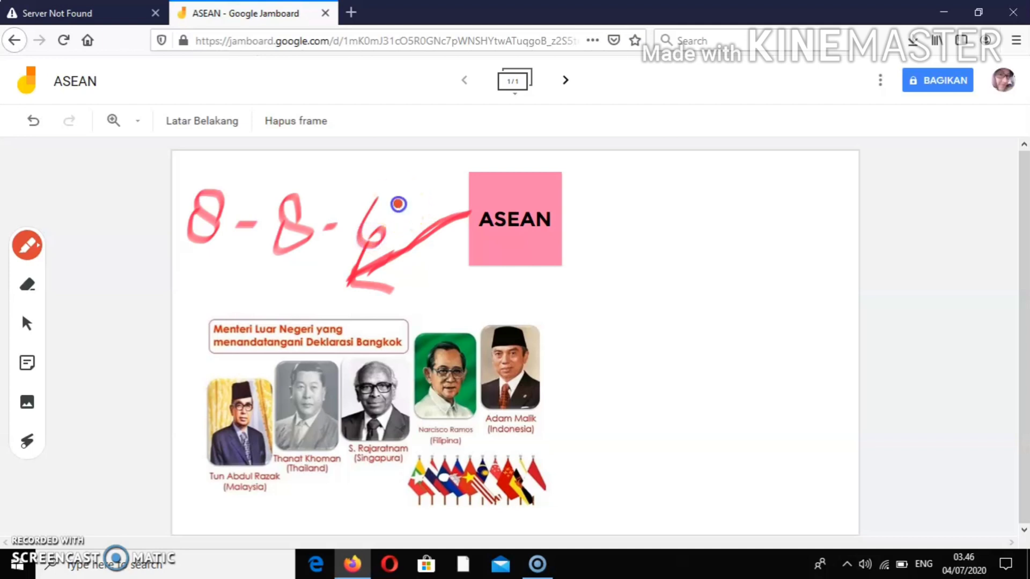
{"action": "mouse_move", "coordinate": [398, 204]}
{"action": "left_mouse_down"}
{"action": "mouse_move", "coordinate": [427, 208]}
{"action": "mouse_move", "coordinate": [398, 245]}
{"action": "left_mouse_up"}
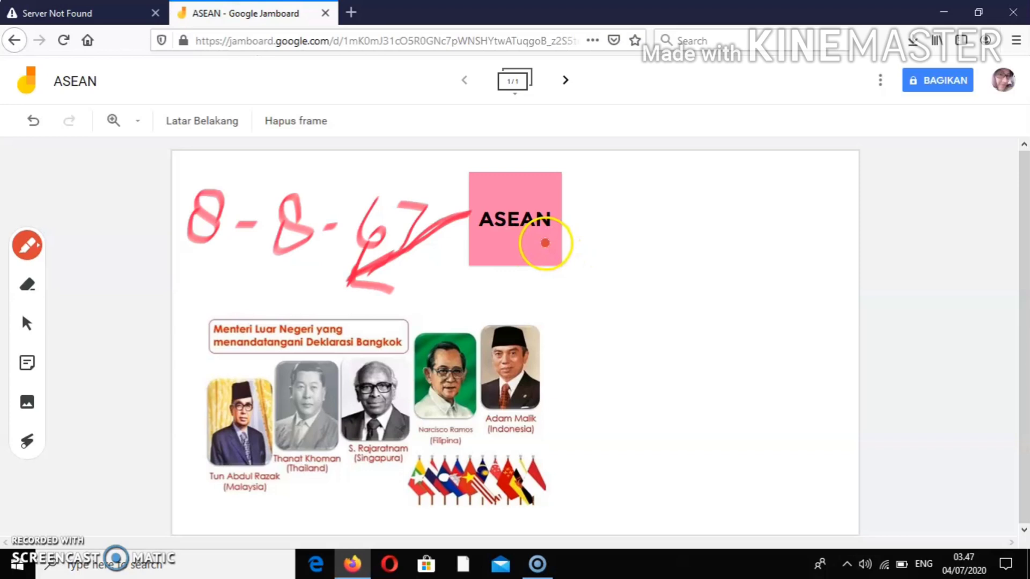
Insert the image all_country_flags_with_names_asean from the device and place it, reduced in size, to the right of the ASEAN note
{"action": "left_click", "coordinate": [27, 402]}
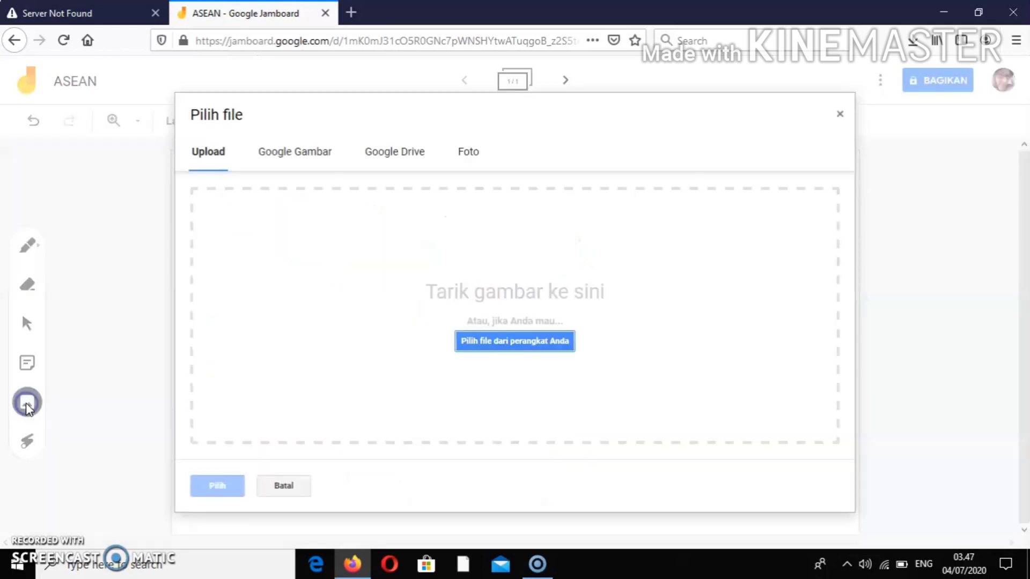
{"action": "left_click", "coordinate": [505, 342]}
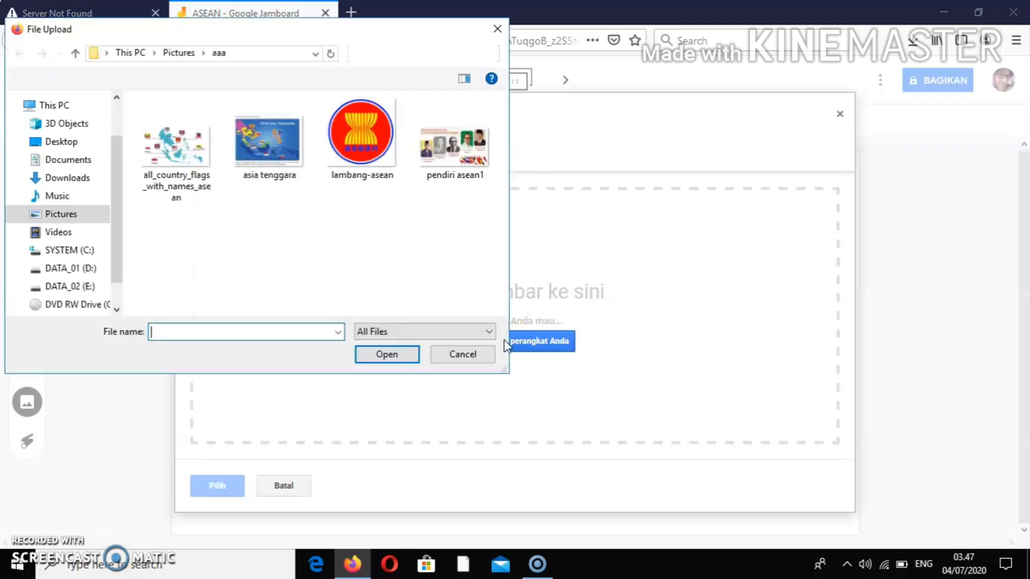
{"action": "left_click", "coordinate": [185, 161]}
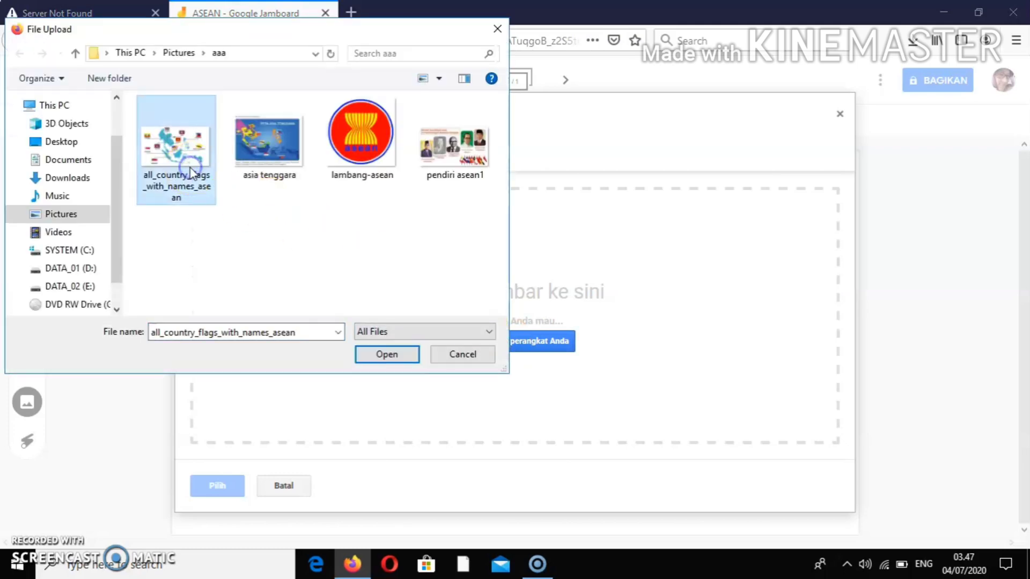
{"action": "left_click", "coordinate": [374, 360]}
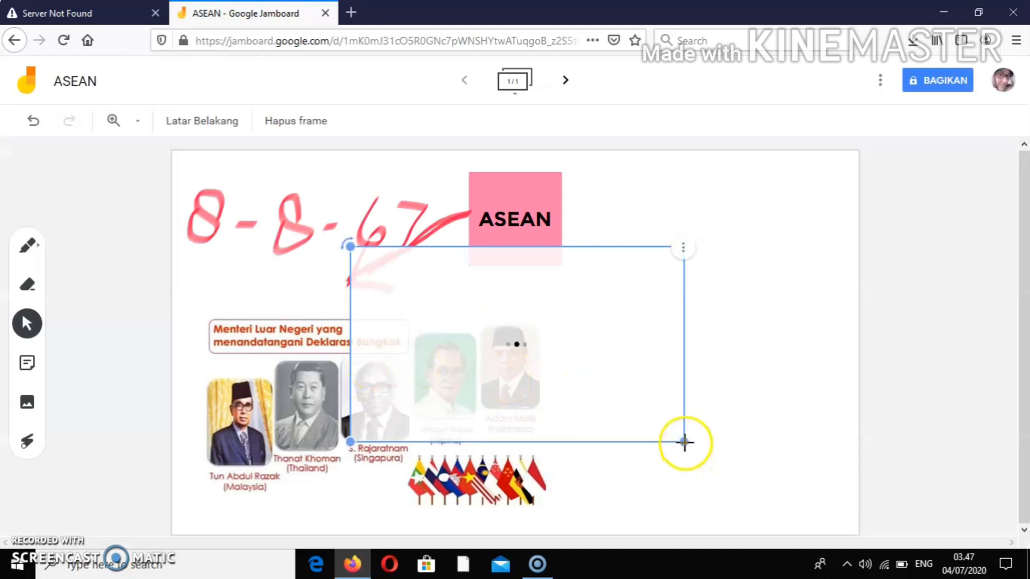
{"action": "left_click_drag", "start_coordinate": [648, 438], "coordinate": [600, 421]}
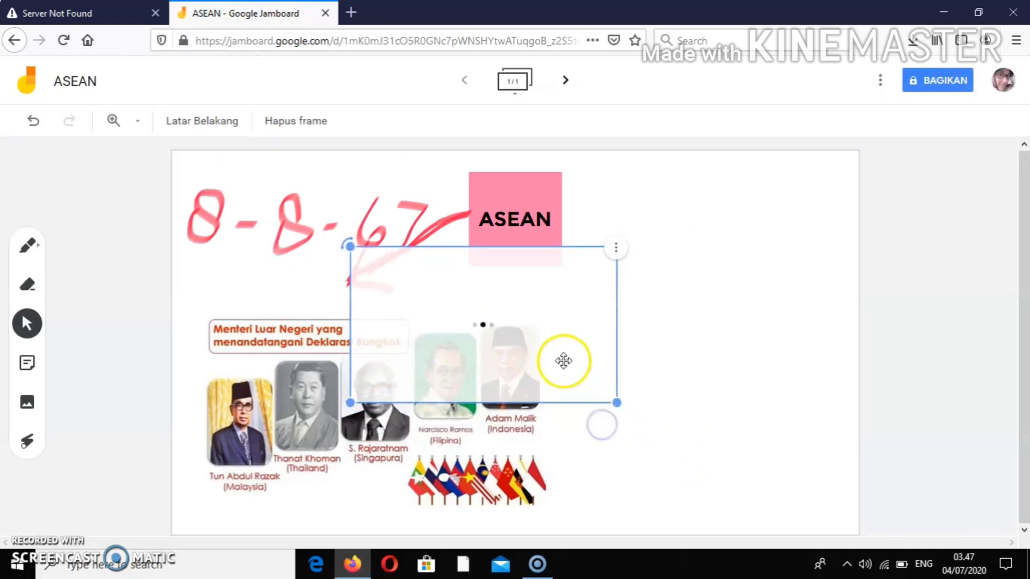
{"action": "left_click_drag", "start_coordinate": [563, 361], "coordinate": [793, 344]}
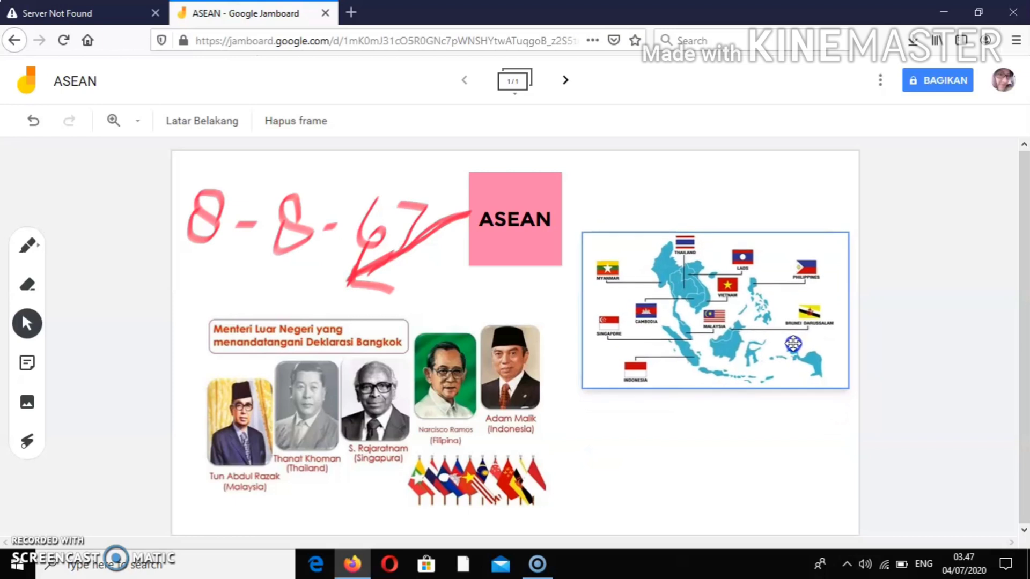
Shrink the founders picture to about two thirds of its width and move it up to the tip of the arrow
{"action": "left_click", "coordinate": [529, 417]}
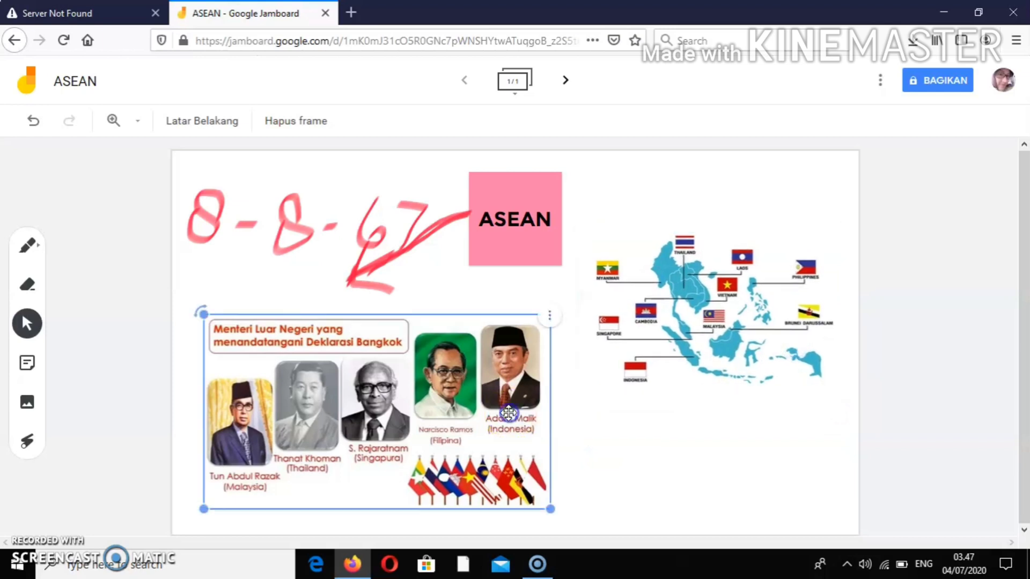
{"action": "left_click", "coordinate": [549, 419]}
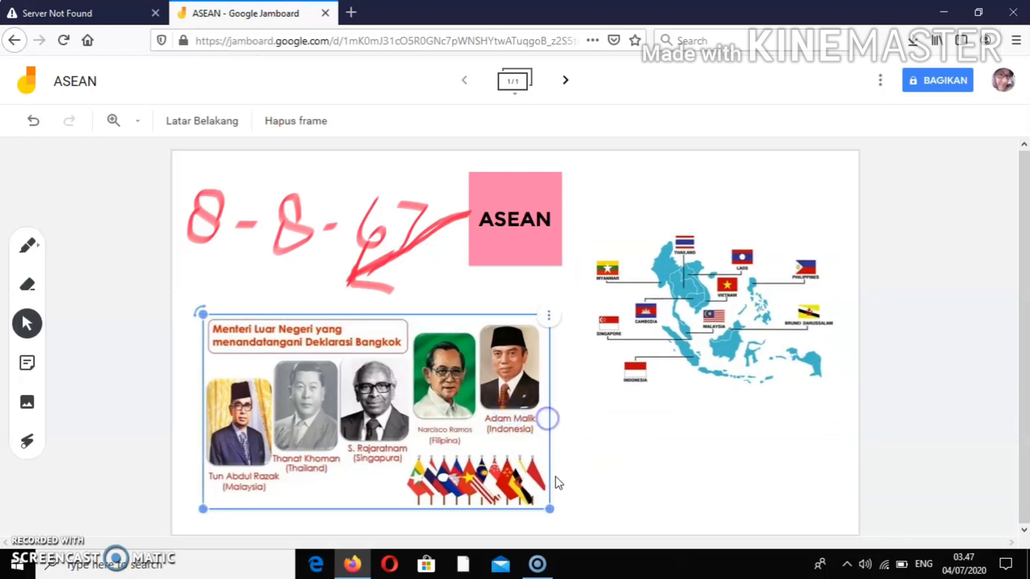
{"action": "left_click_drag", "start_coordinate": [546, 509], "coordinate": [418, 491]}
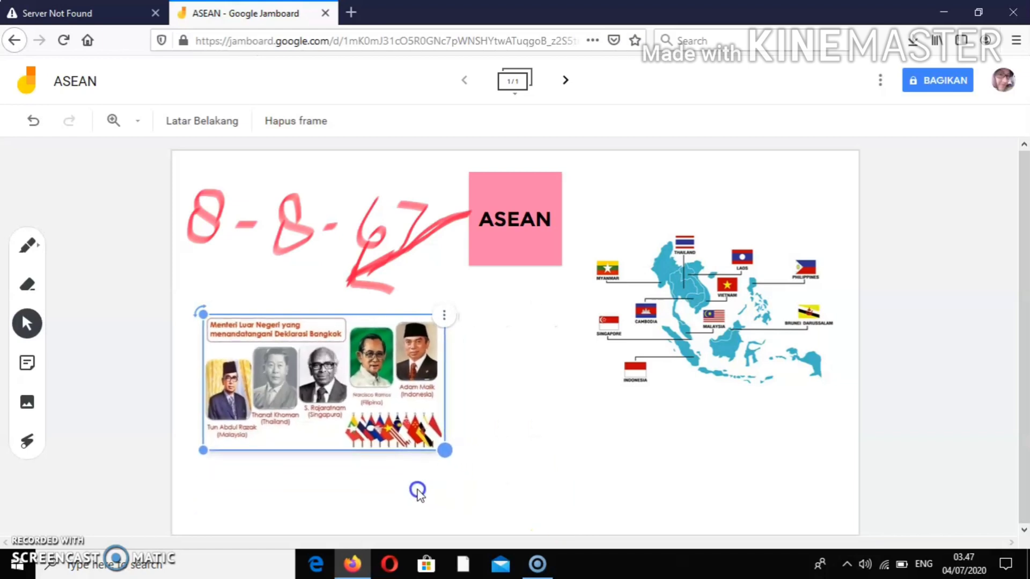
{"action": "left_click_drag", "start_coordinate": [340, 405], "coordinate": [339, 381]}
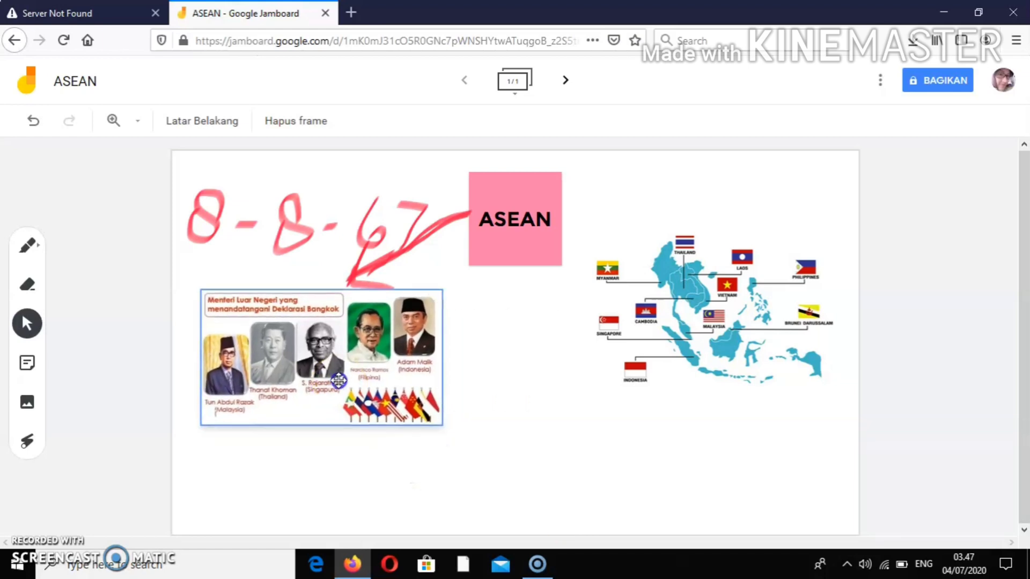
Move the ASEAN flags map to the lower right area of the frame and enlarge it slightly
{"action": "left_click", "coordinate": [711, 329]}
{"action": "left_click_drag", "start_coordinate": [711, 329], "coordinate": [643, 450]}
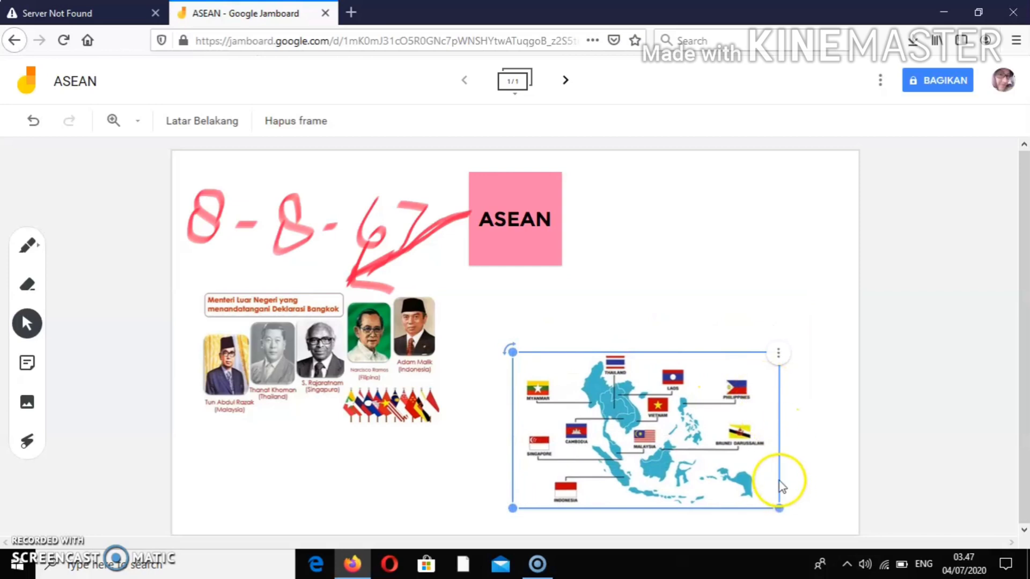
{"action": "left_click_drag", "start_coordinate": [779, 507], "coordinate": [795, 516]}
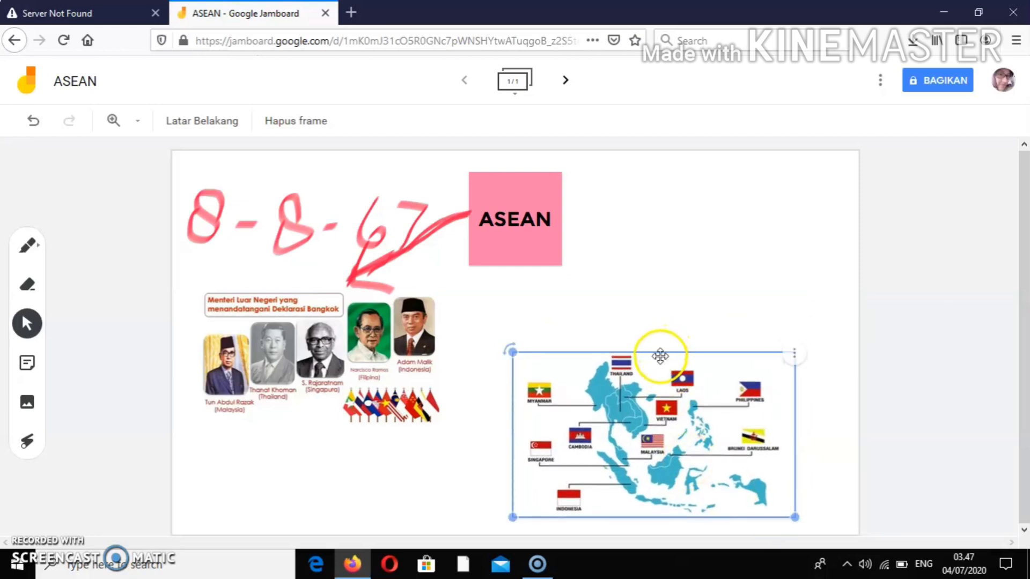
{"action": "left_click_drag", "start_coordinate": [661, 356], "coordinate": [660, 346]}
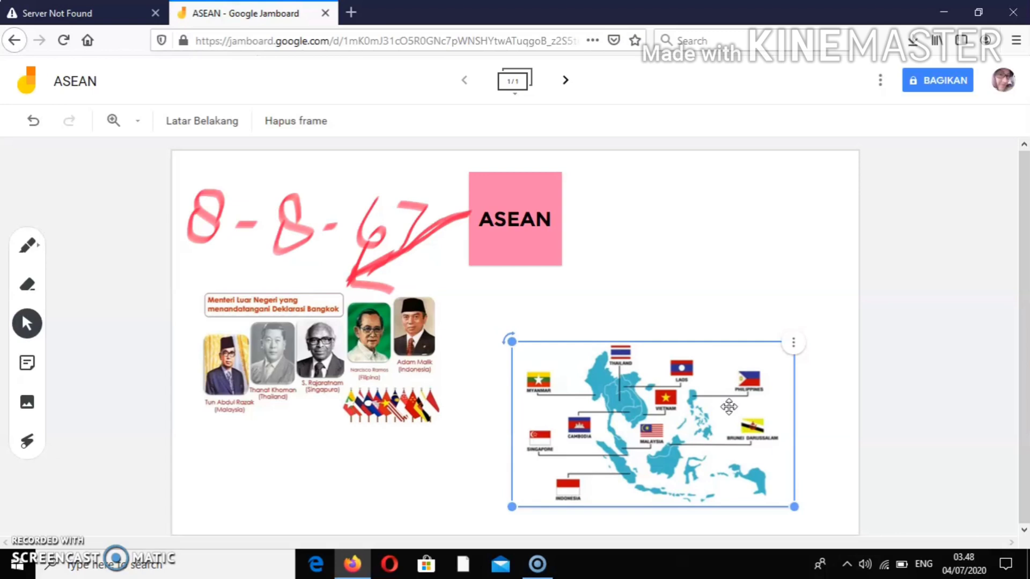
{"action": "left_click", "coordinate": [590, 331]}
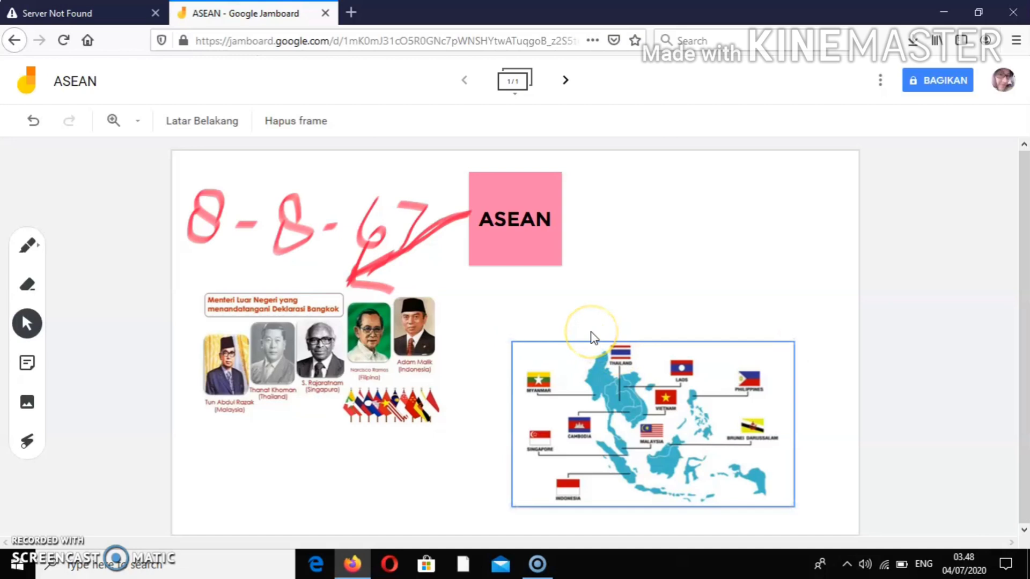
Enlarge the ASEAN flags map slightly and move it a little up and left, below the ASEAN note
{"action": "left_click", "coordinate": [660, 450]}
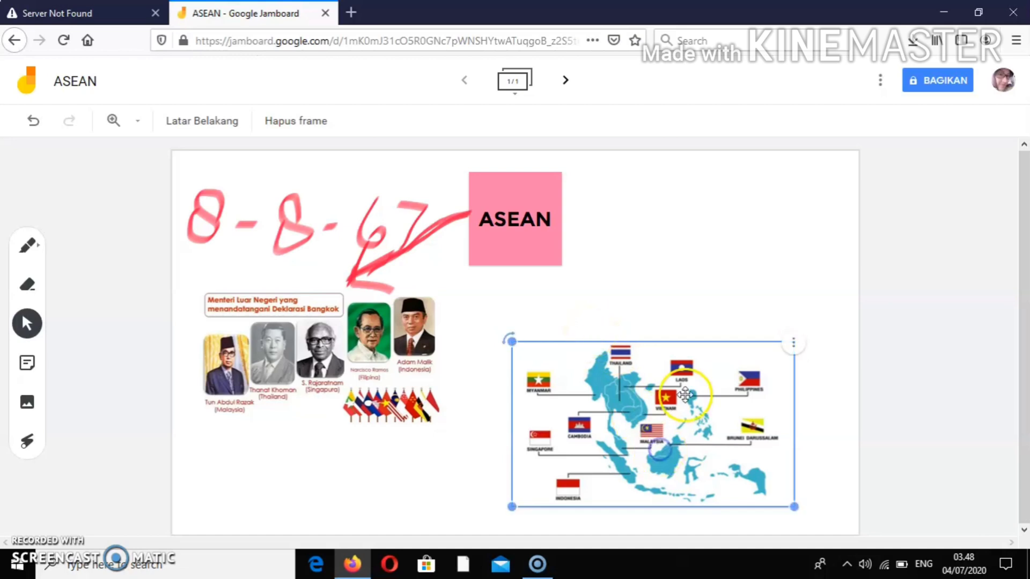
{"action": "left_click", "coordinate": [747, 371]}
{"action": "mouse_move", "coordinate": [508, 338]}
{"action": "left_mouse_down"}
{"action": "mouse_move", "coordinate": [490, 320]}
{"action": "mouse_move", "coordinate": [489, 333]}
{"action": "left_mouse_up"}
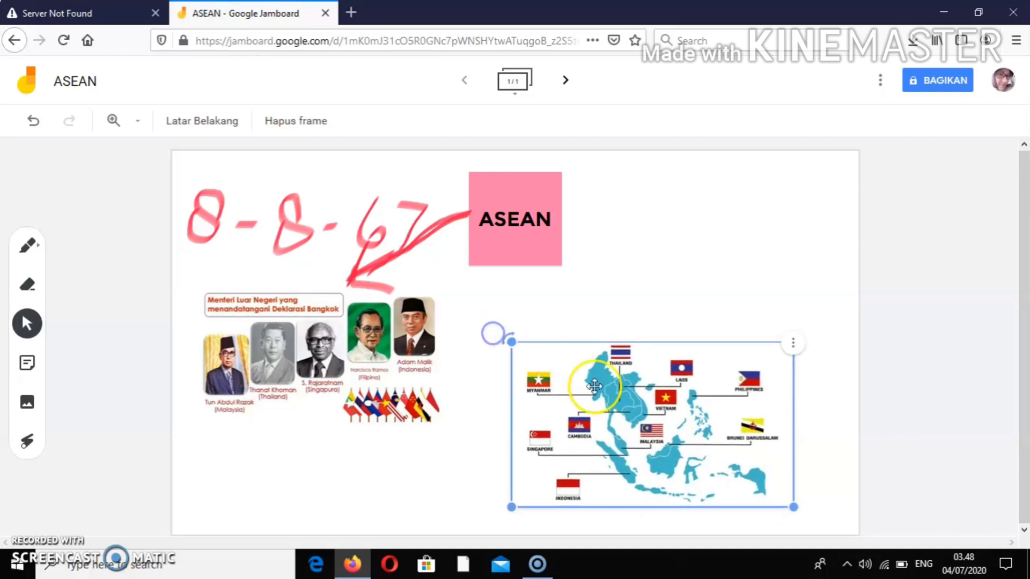
{"action": "left_click_drag", "start_coordinate": [791, 507], "coordinate": [804, 510]}
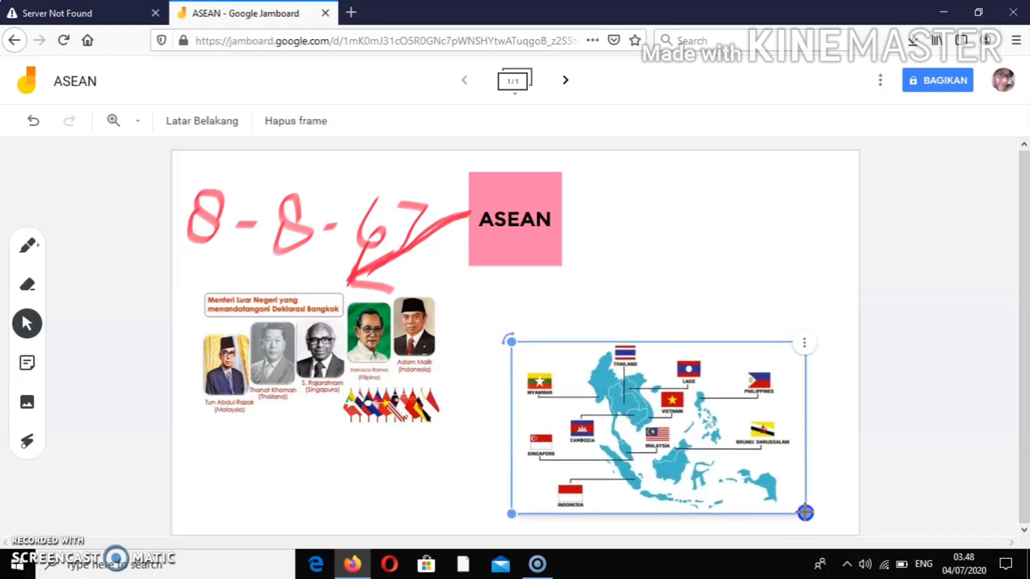
{"action": "left_click_drag", "start_coordinate": [717, 475], "coordinate": [712, 462]}
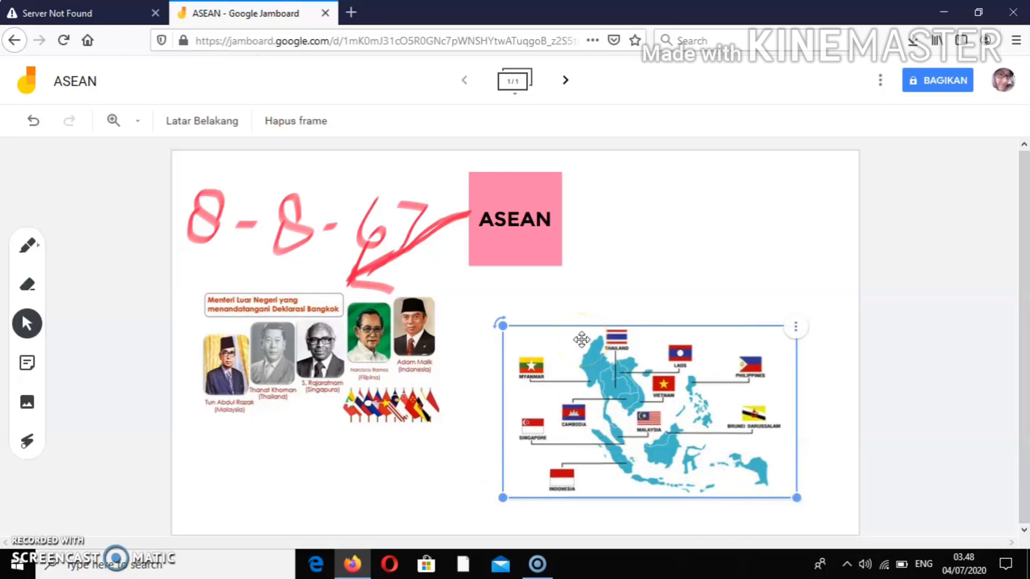
{"action": "left_click", "coordinate": [345, 334]}
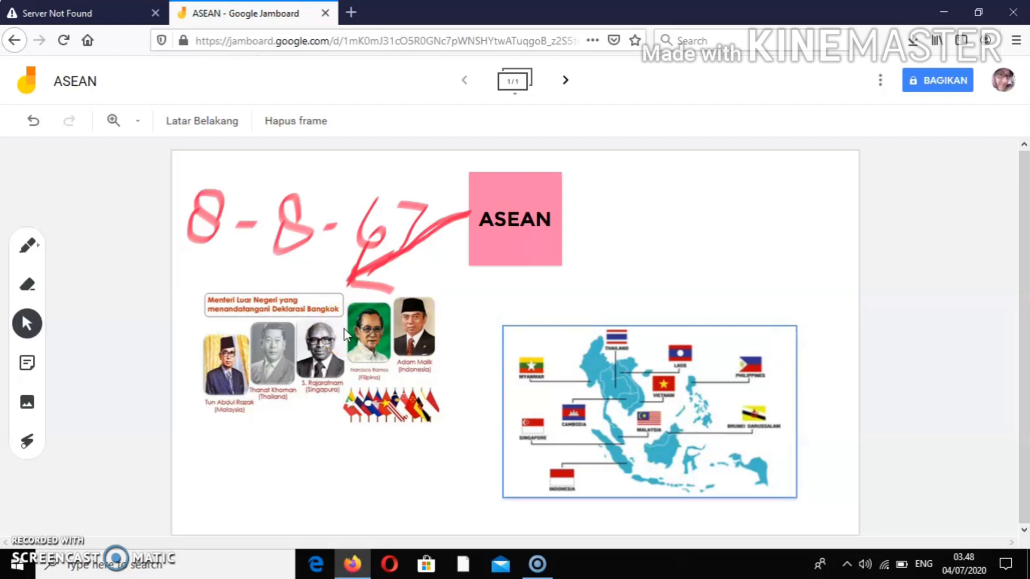
Draw a blue arrow from the bottom of the ASEAN note to the flags map
{"action": "left_click", "coordinate": [27, 246]}
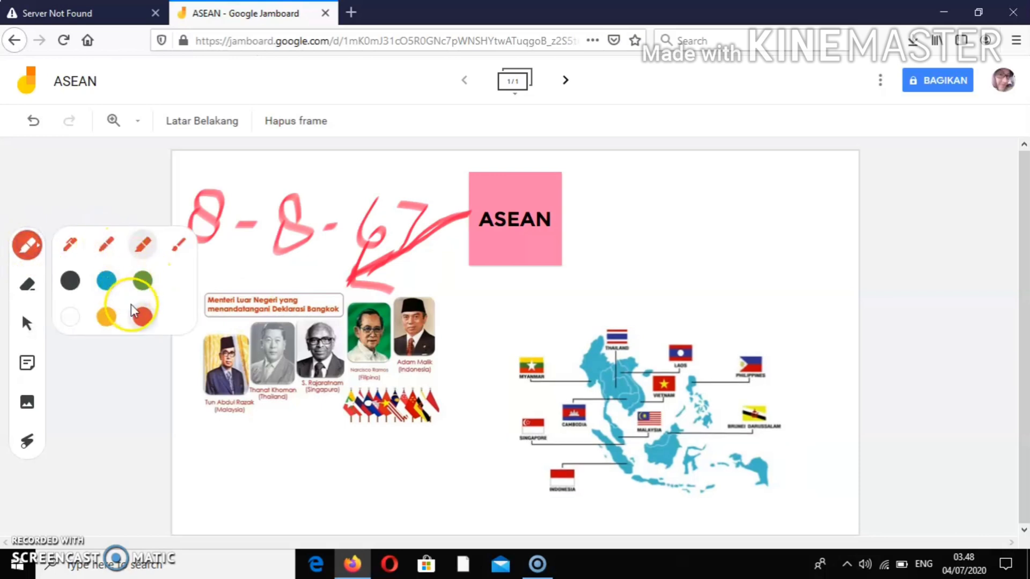
{"action": "left_click", "coordinate": [106, 282]}
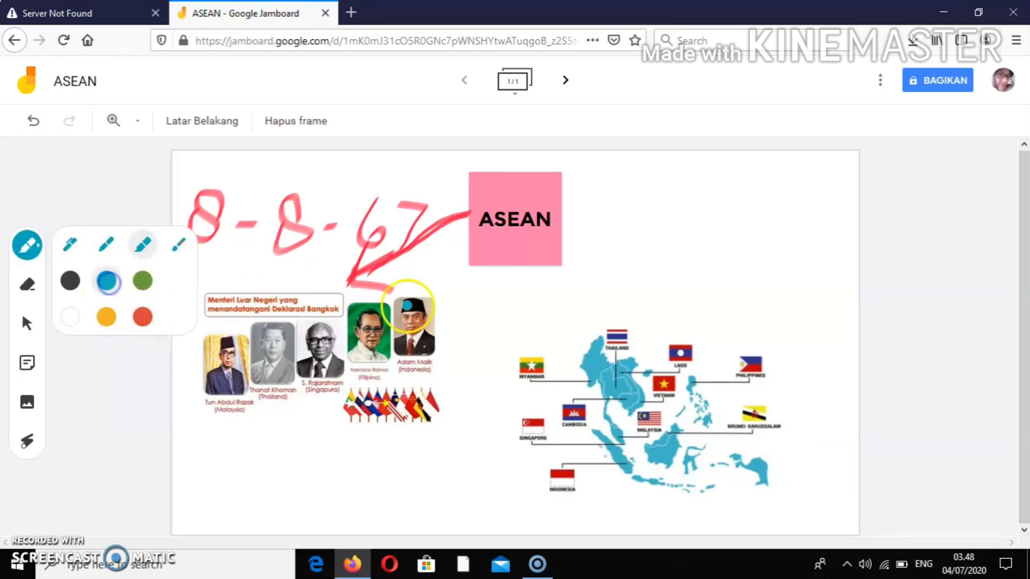
{"action": "left_click", "coordinate": [520, 268]}
{"action": "left_click_drag", "start_coordinate": [543, 302], "coordinate": [562, 329]}
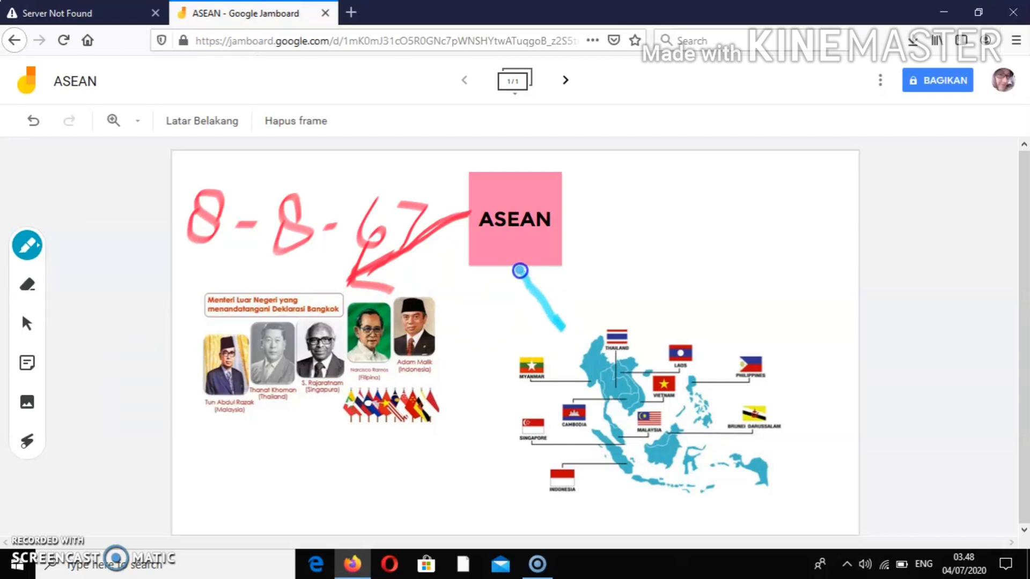
{"action": "left_click_drag", "start_coordinate": [568, 303], "coordinate": [561, 329]}
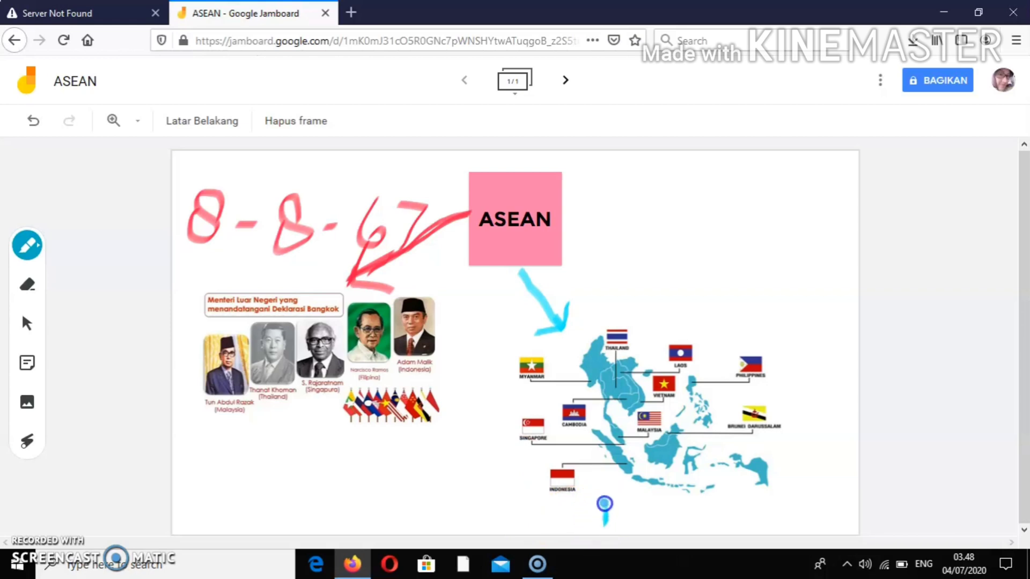
Handwrite "10 anggota" in blue below the flags map and erase it again
{"action": "mouse_move", "coordinate": [630, 502]}
{"action": "left_mouse_down"}
{"action": "mouse_move", "coordinate": [617, 513]}
{"action": "mouse_move", "coordinate": [642, 519]}
{"action": "mouse_move", "coordinate": [632, 503]}
{"action": "mouse_move", "coordinate": [677, 510]}
{"action": "mouse_move", "coordinate": [675, 524]}
{"action": "mouse_move", "coordinate": [694, 508]}
{"action": "mouse_move", "coordinate": [729, 509]}
{"action": "mouse_move", "coordinate": [721, 525]}
{"action": "mouse_move", "coordinate": [743, 512]}
{"action": "mouse_move", "coordinate": [744, 528]}
{"action": "mouse_move", "coordinate": [768, 530]}
{"action": "mouse_move", "coordinate": [795, 492]}
{"action": "mouse_move", "coordinate": [799, 530]}
{"action": "mouse_move", "coordinate": [817, 522]}
{"action": "mouse_move", "coordinate": [803, 511]}
{"action": "mouse_move", "coordinate": [842, 510]}
{"action": "mouse_move", "coordinate": [844, 527]}
{"action": "left_mouse_up"}
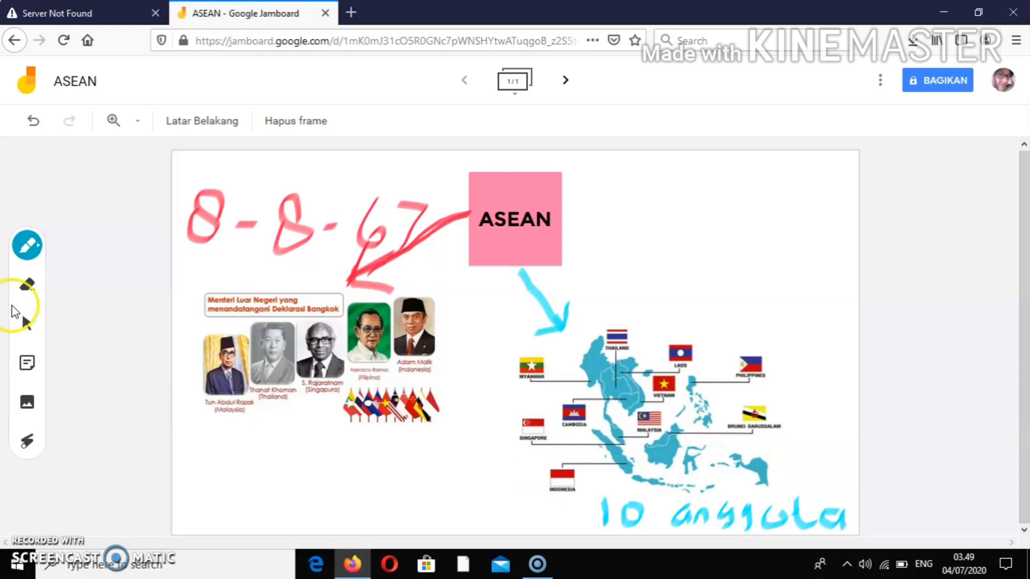
{"action": "left_click", "coordinate": [30, 284]}
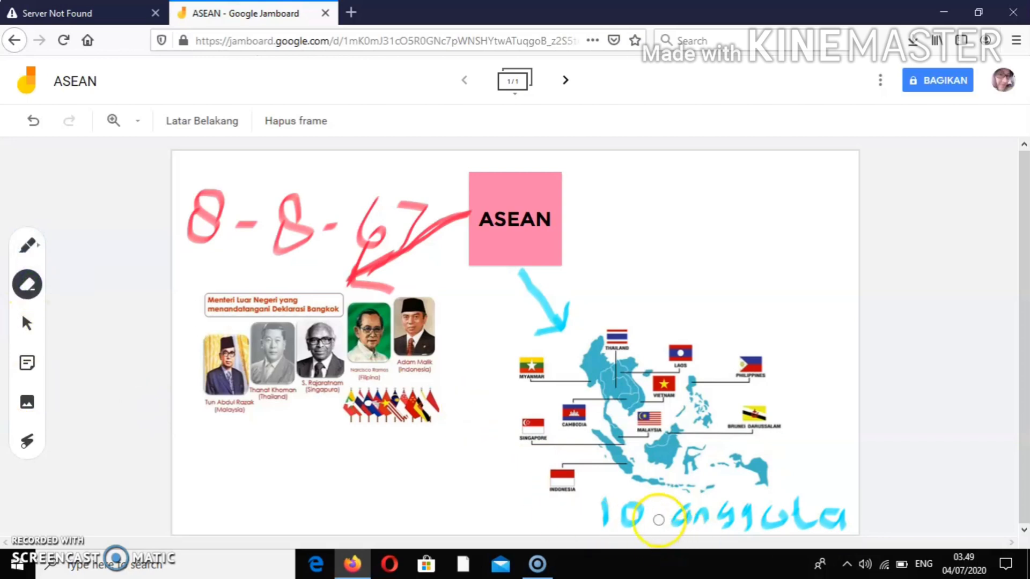
{"action": "mouse_move", "coordinate": [606, 511]}
{"action": "left_mouse_down"}
{"action": "mouse_move", "coordinate": [598, 514]}
{"action": "mouse_move", "coordinate": [640, 501]}
{"action": "mouse_move", "coordinate": [641, 536]}
{"action": "mouse_move", "coordinate": [655, 508]}
{"action": "mouse_move", "coordinate": [534, 540]}
{"action": "mouse_move", "coordinate": [605, 510]}
{"action": "mouse_move", "coordinate": [648, 520]}
{"action": "mouse_move", "coordinate": [603, 531]}
{"action": "mouse_move", "coordinate": [711, 516]}
{"action": "mouse_move", "coordinate": [646, 511]}
{"action": "mouse_move", "coordinate": [772, 515]}
{"action": "mouse_move", "coordinate": [770, 497]}
{"action": "mouse_move", "coordinate": [810, 502]}
{"action": "mouse_move", "coordinate": [832, 519]}
{"action": "mouse_move", "coordinate": [719, 524]}
{"action": "mouse_move", "coordinate": [731, 509]}
{"action": "mouse_move", "coordinate": [805, 506]}
{"action": "mouse_move", "coordinate": [867, 518]}
{"action": "mouse_move", "coordinate": [805, 524]}
{"action": "mouse_move", "coordinate": [849, 525]}
{"action": "left_mouse_up"}
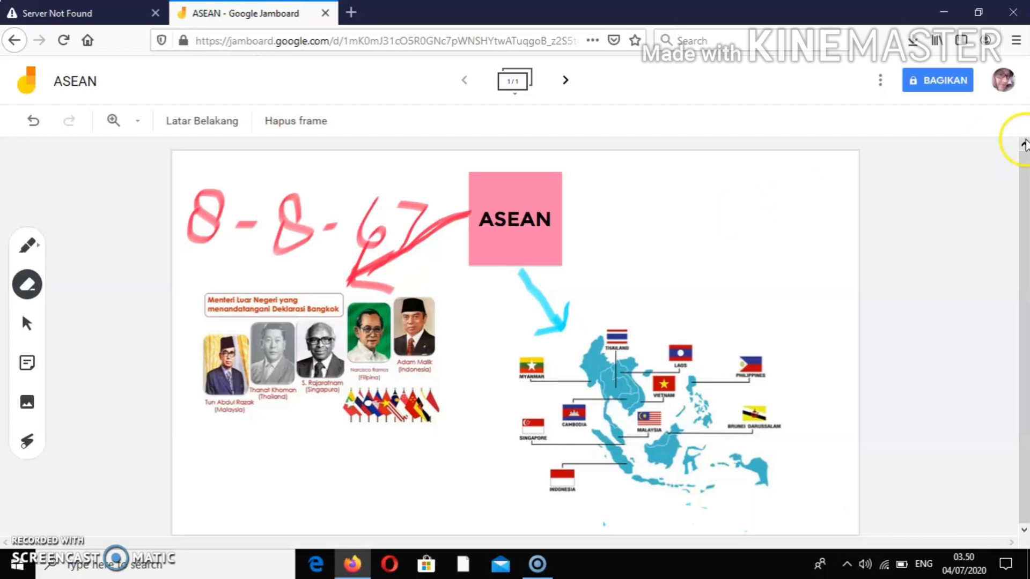
Copy the jam's sharing link and set its access to anyone with the link, view-only
{"action": "left_click", "coordinate": [935, 84]}
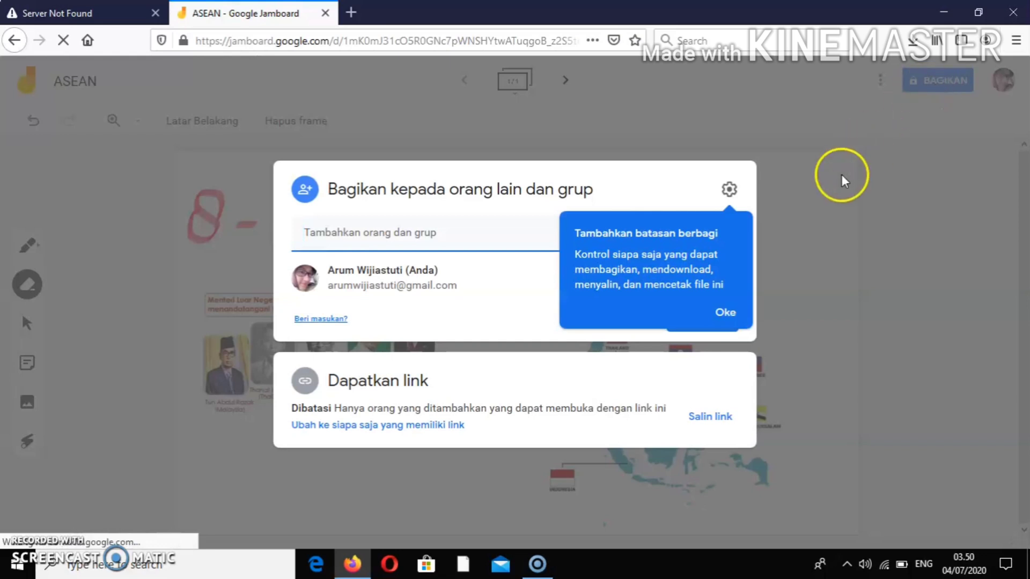
{"action": "left_click", "coordinate": [334, 239]}
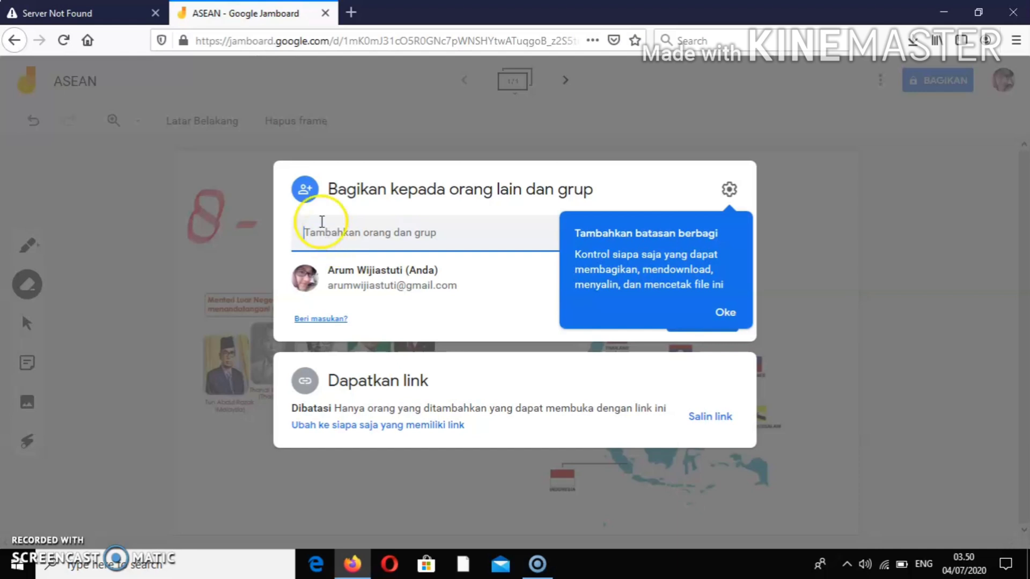
{"action": "left_click", "coordinate": [307, 196]}
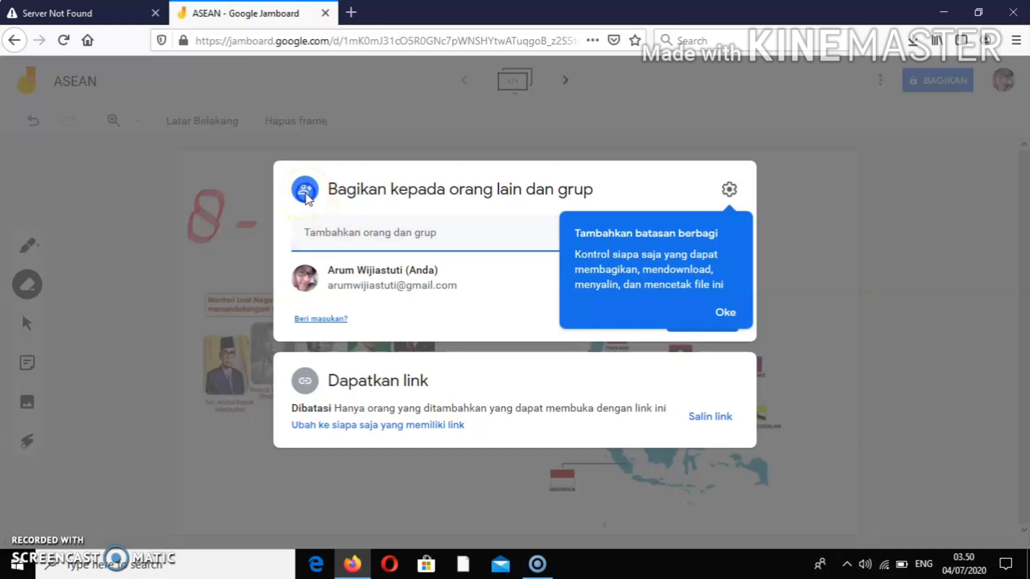
{"action": "left_click", "coordinate": [305, 195]}
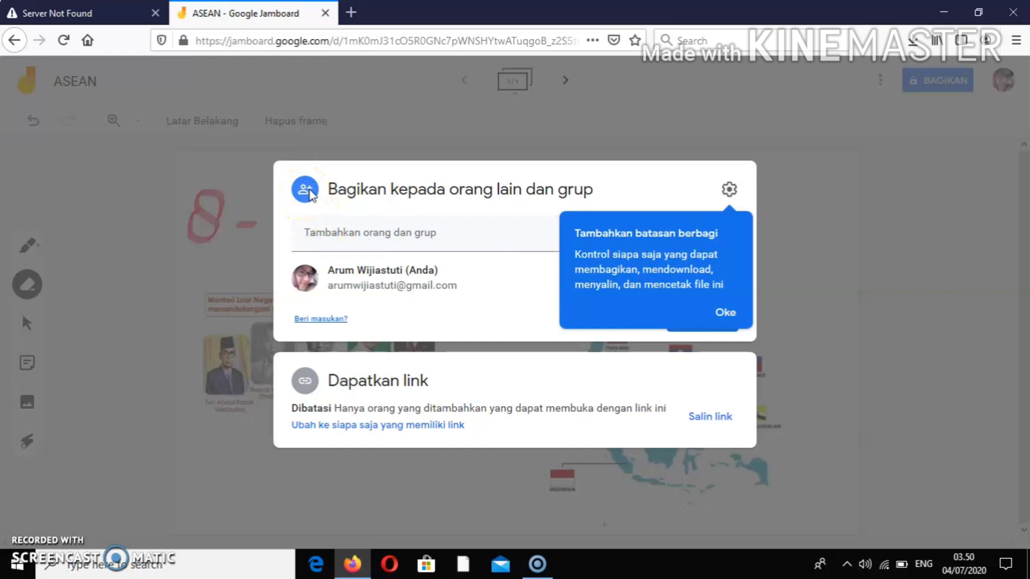
{"action": "left_click", "coordinate": [726, 312]}
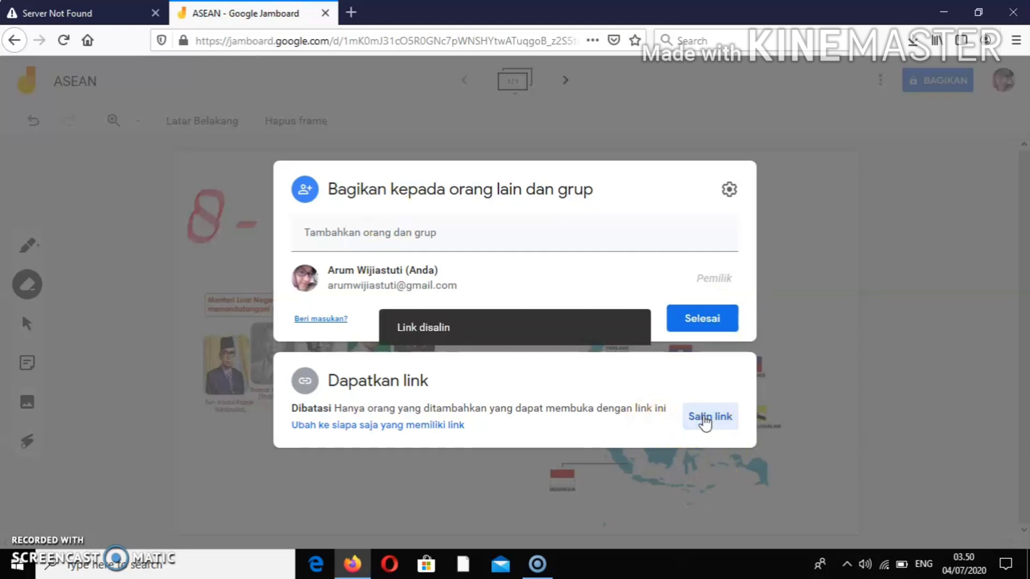
{"action": "left_click", "coordinate": [431, 427]}
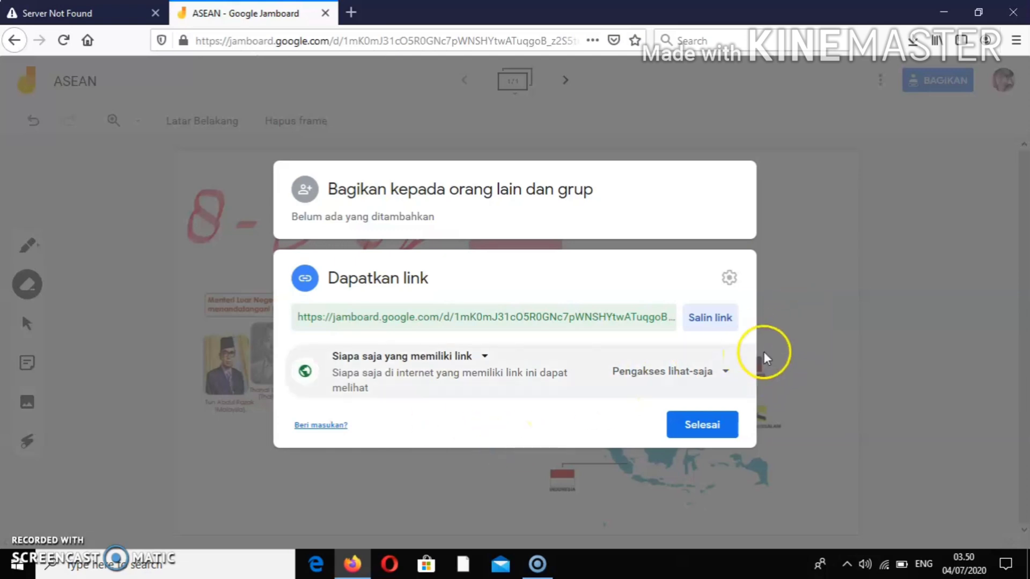
{"action": "left_click", "coordinate": [718, 424]}
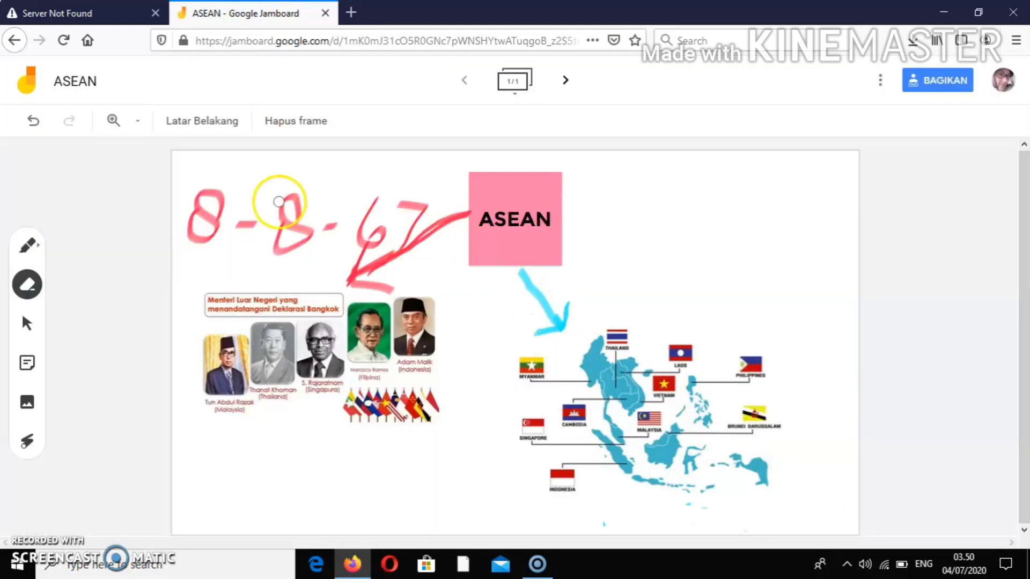
Request the jam as a PDF download and cancel saving ASEAN.pdf
{"action": "left_click", "coordinate": [880, 83]}
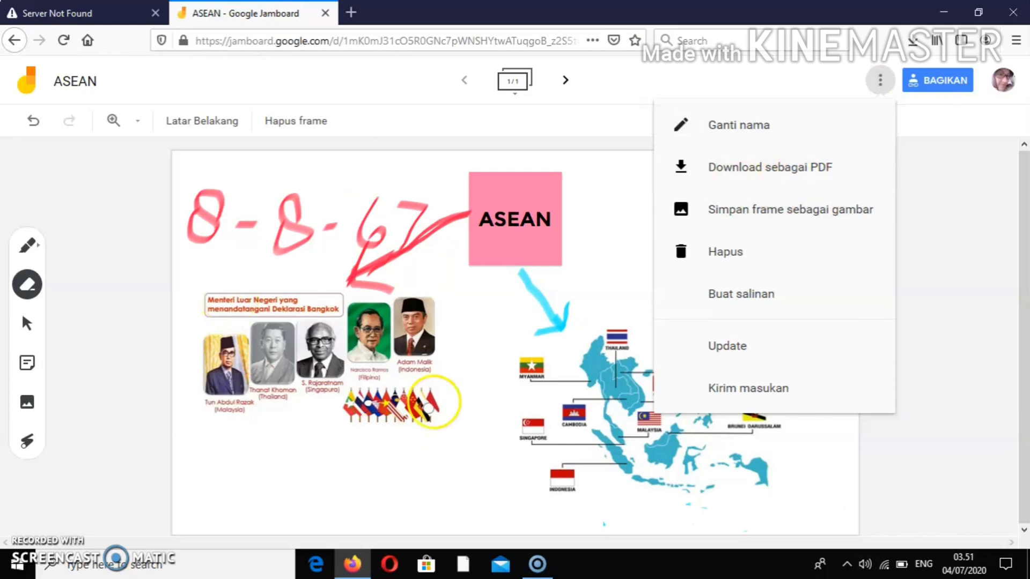
{"action": "left_click", "coordinate": [391, 487]}
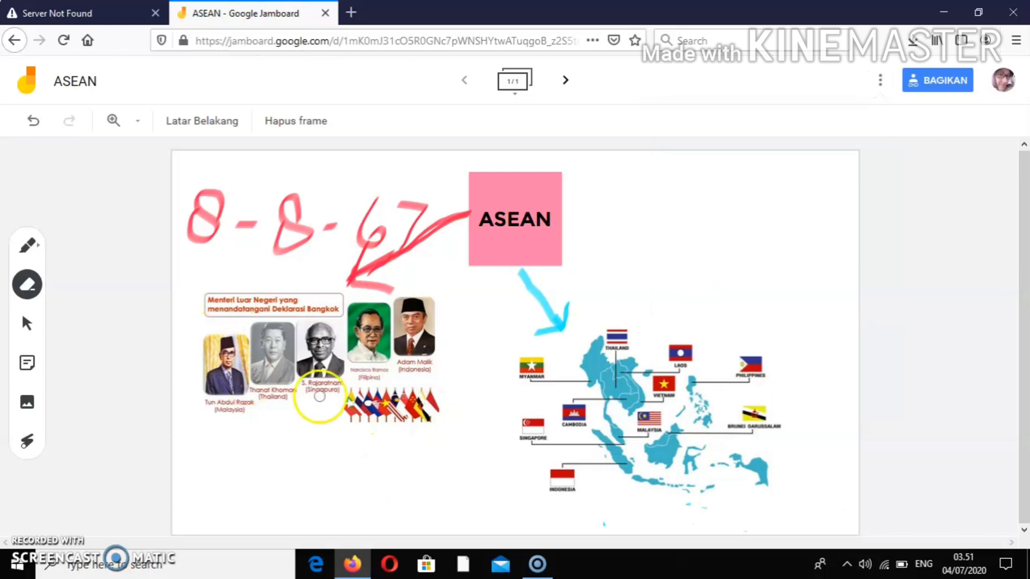
{"action": "left_click", "coordinate": [876, 92]}
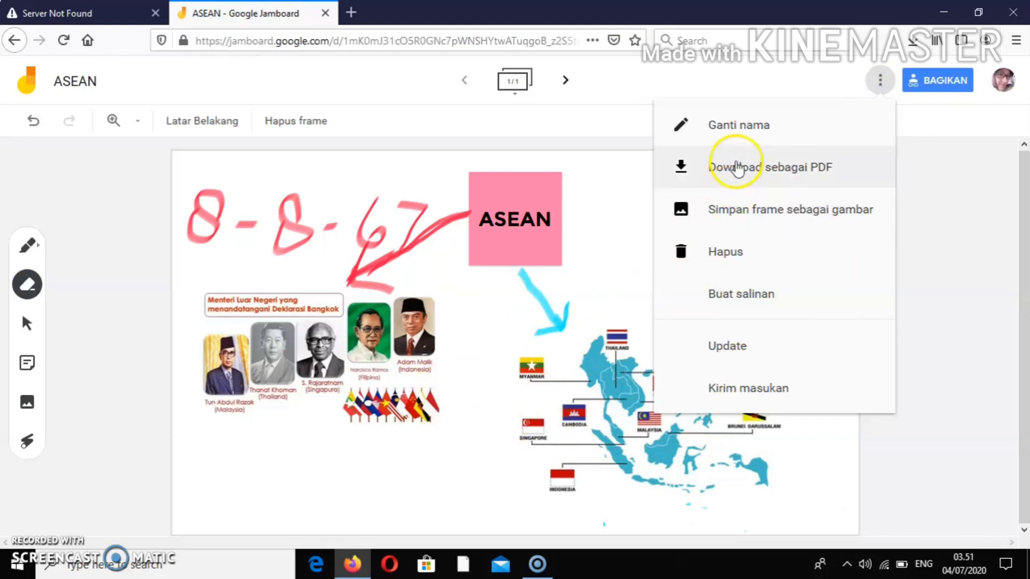
{"action": "left_click", "coordinate": [738, 168]}
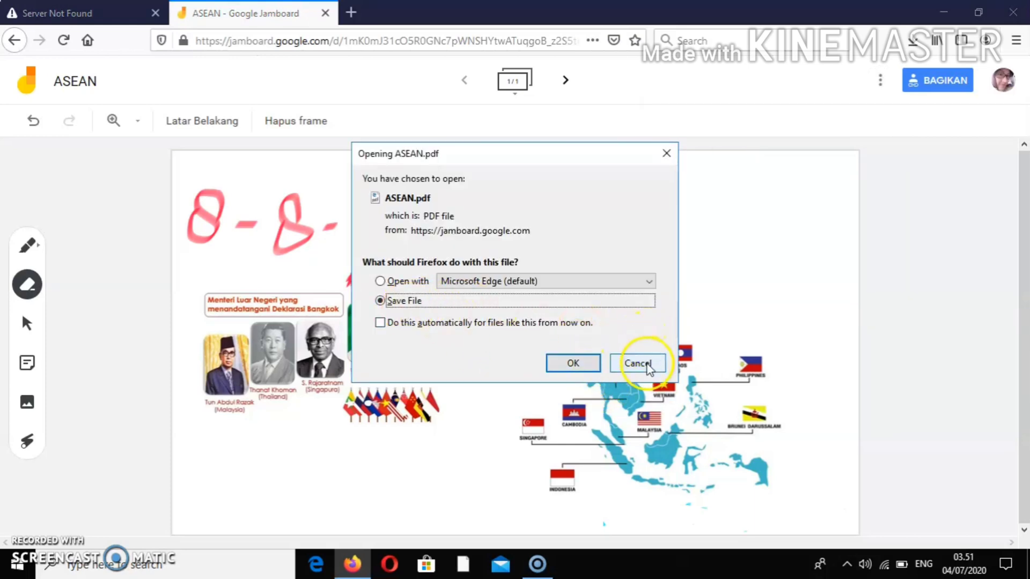
{"action": "left_click", "coordinate": [725, 302]}
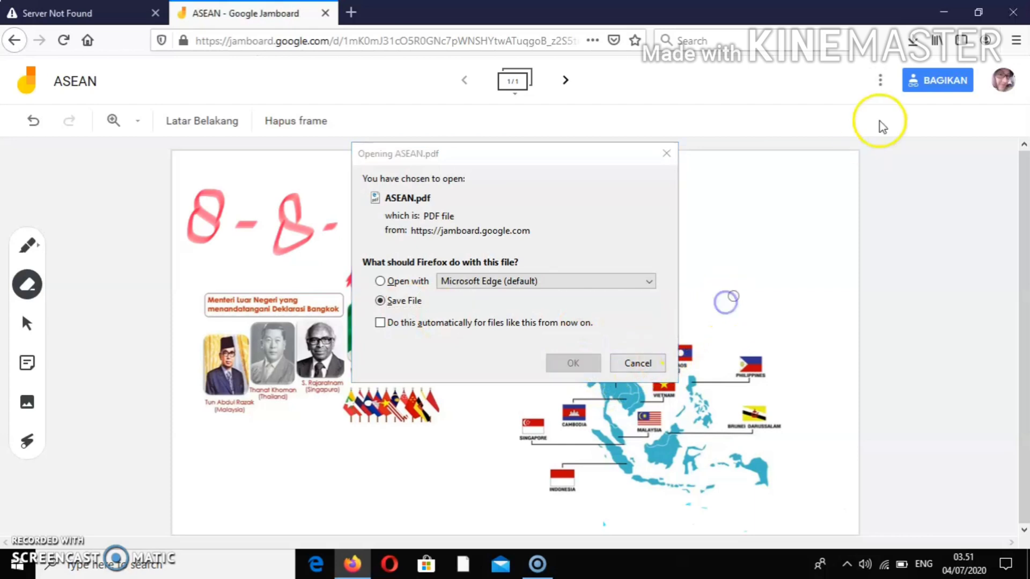
{"action": "left_click", "coordinate": [666, 154]}
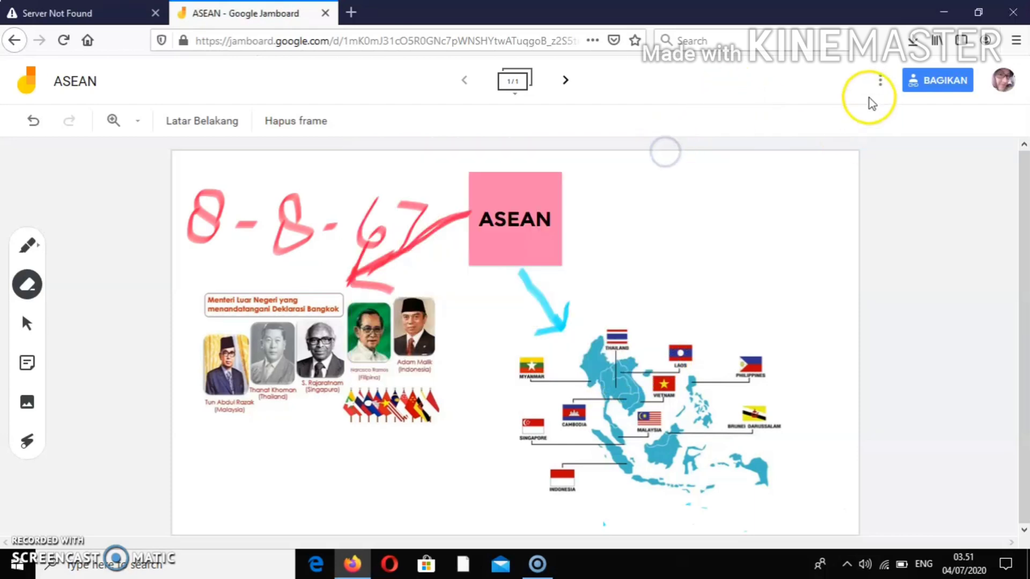
{"action": "left_click", "coordinate": [880, 81]}
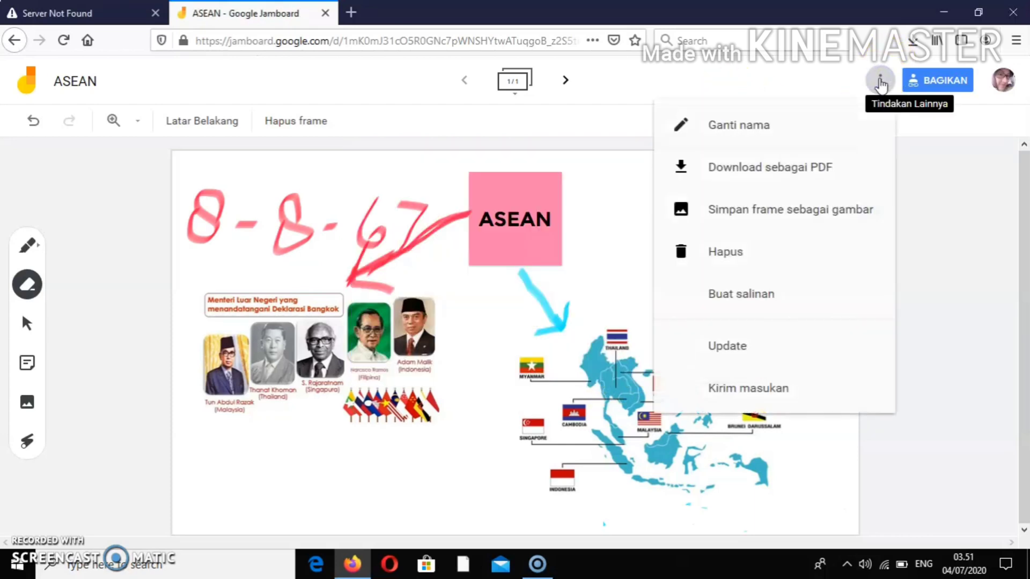
{"action": "left_click", "coordinate": [809, 220]}
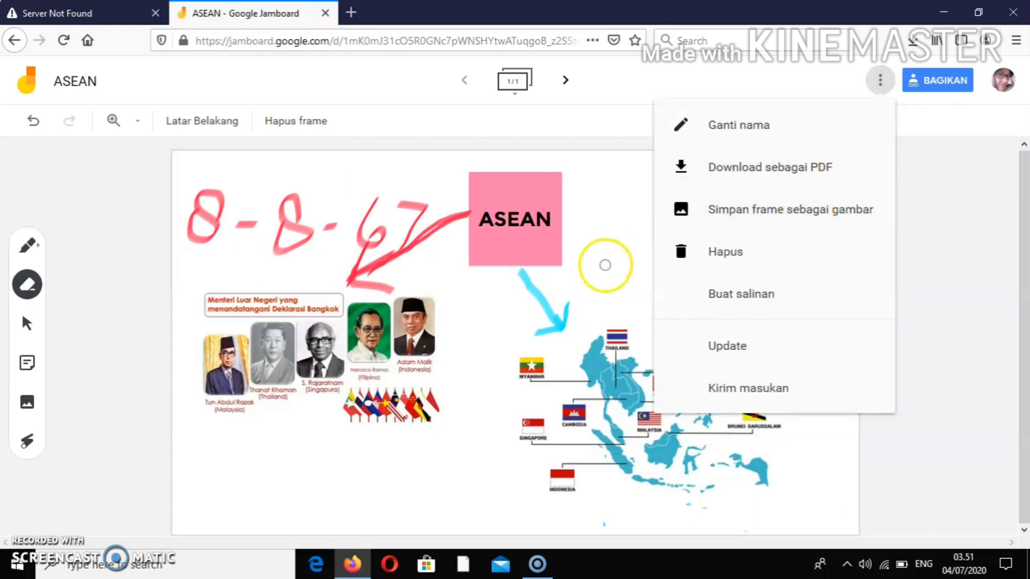
{"action": "left_click", "coordinate": [619, 273]}
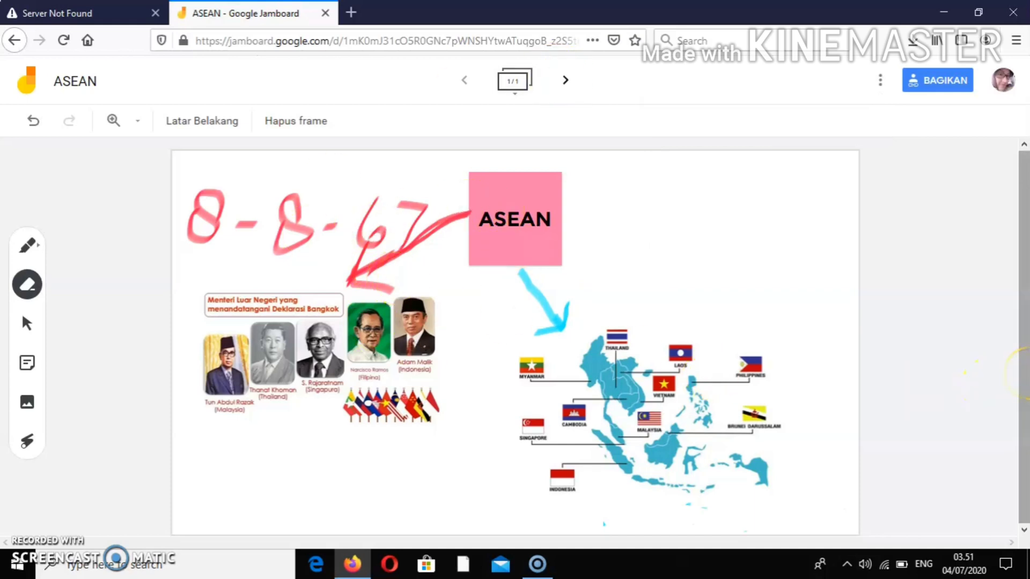
Add three blank frames to the jam and go back to the first frame
{"action": "left_click", "coordinate": [564, 80]}
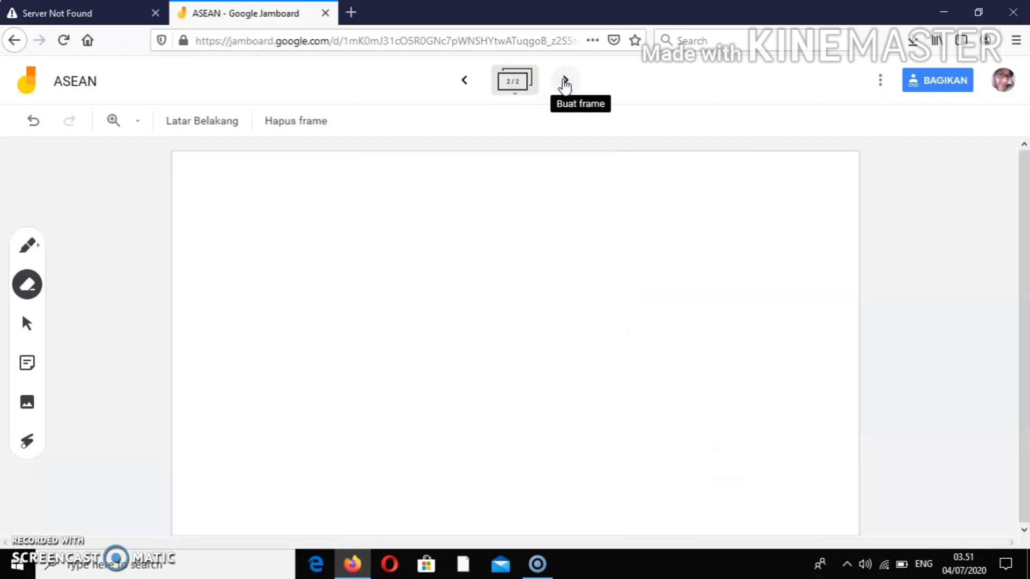
{"action": "left_click", "coordinate": [563, 82]}
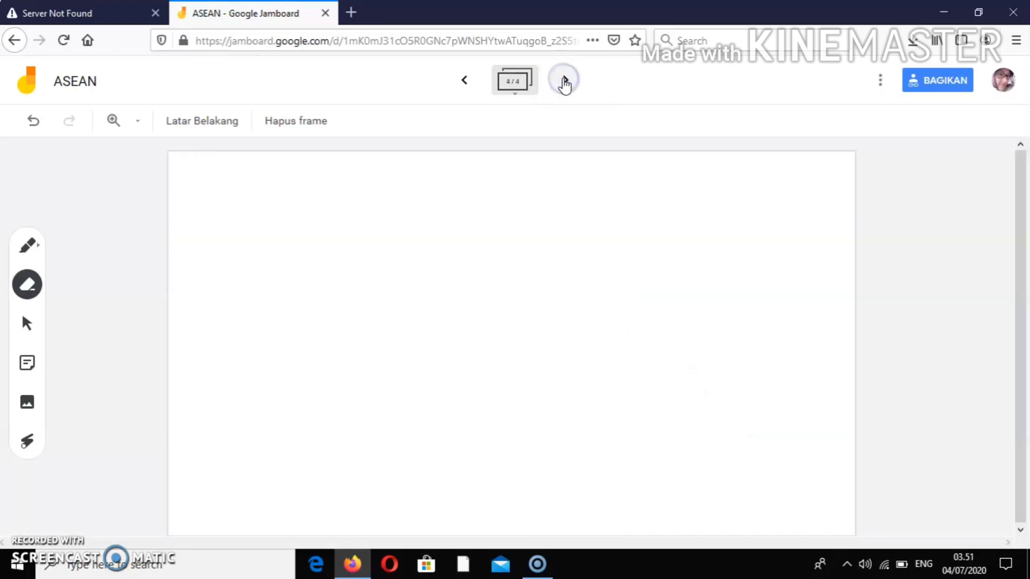
{"action": "left_click", "coordinate": [465, 81]}
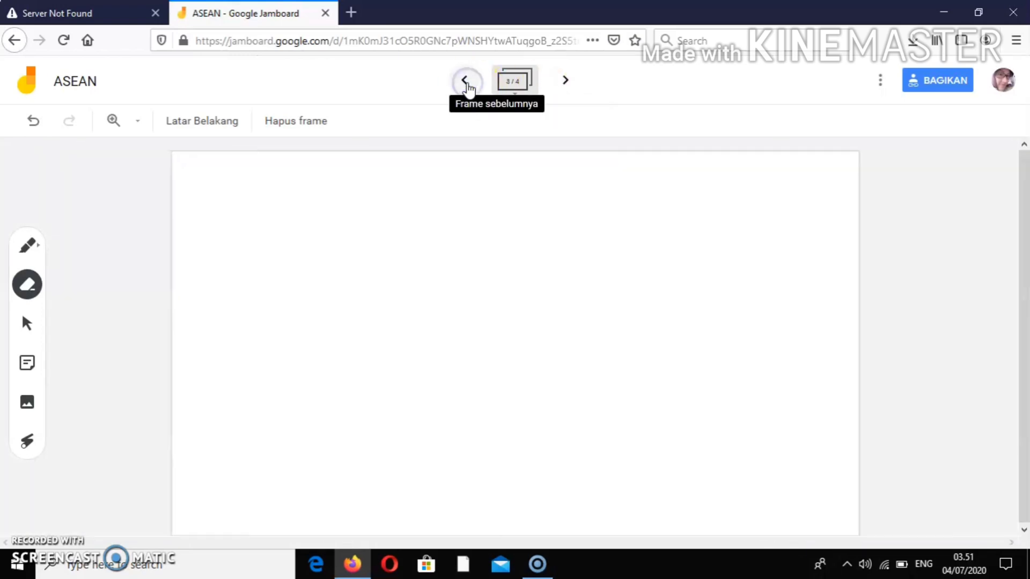
{"action": "left_click", "coordinate": [466, 82]}
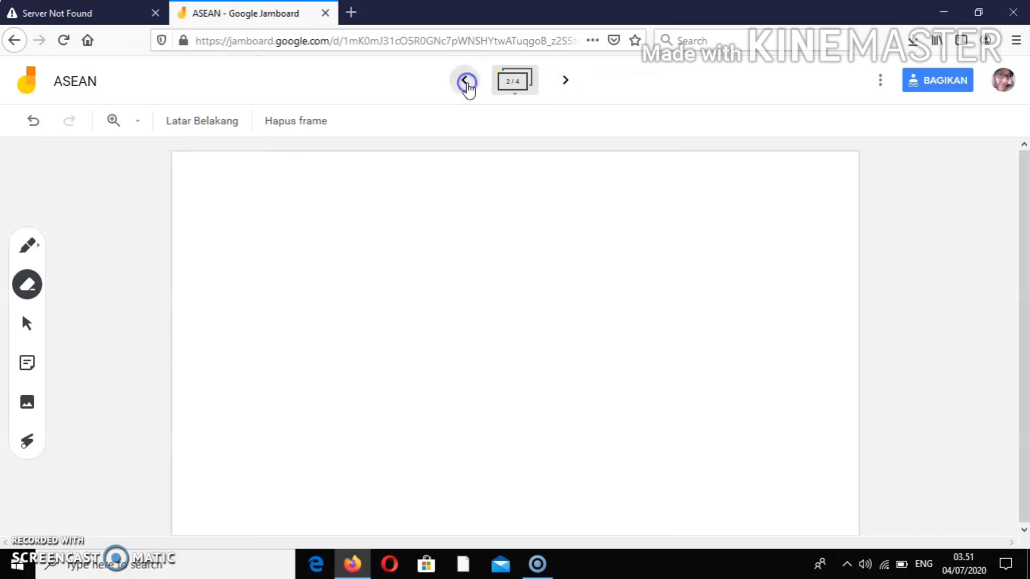
{"action": "left_click", "coordinate": [466, 82]}
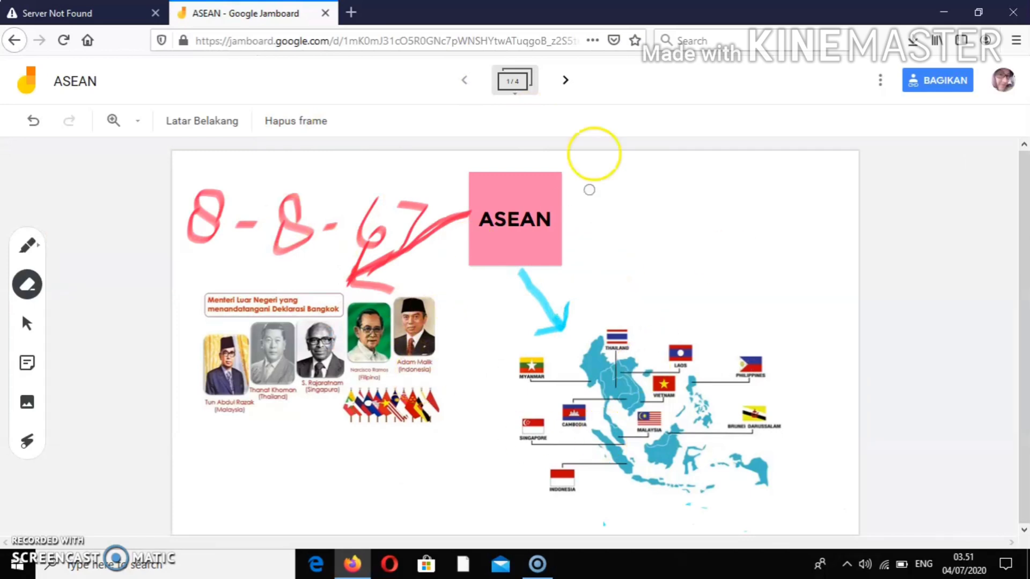
Go to the jam's second frame
{"action": "left_click", "coordinate": [565, 82]}
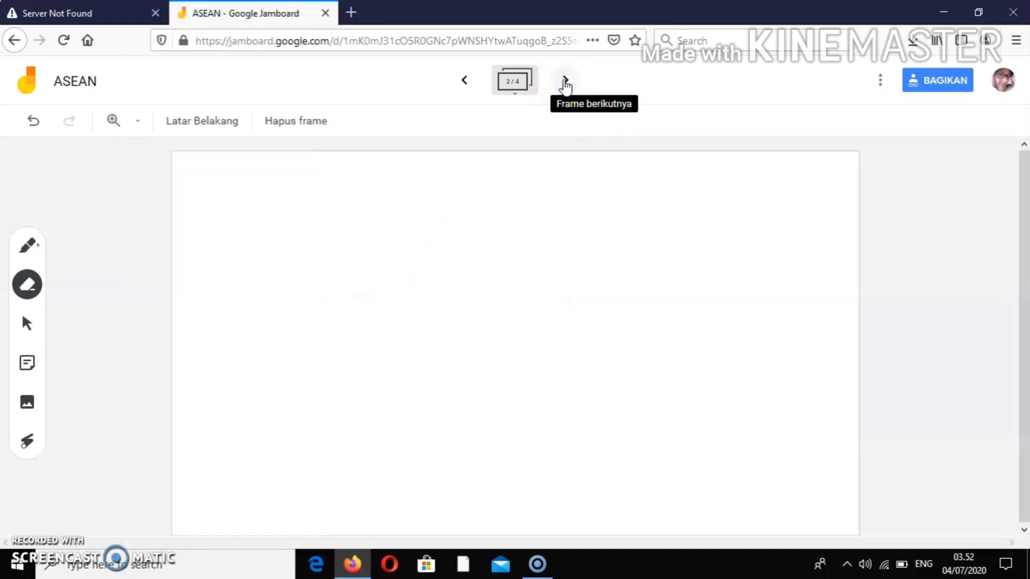
{"action": "left_click", "coordinate": [28, 404]}
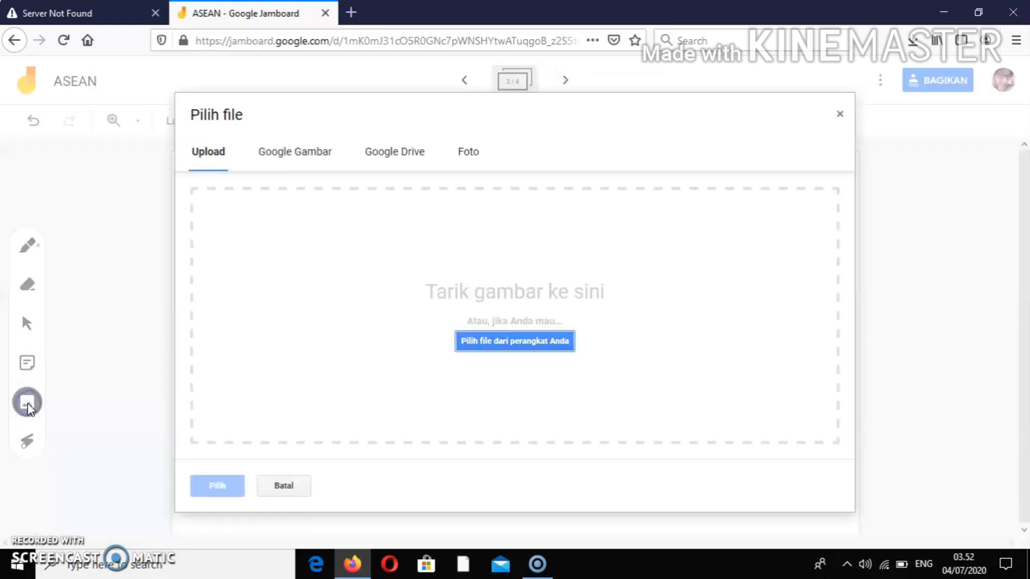
{"action": "left_click", "coordinate": [474, 342]}
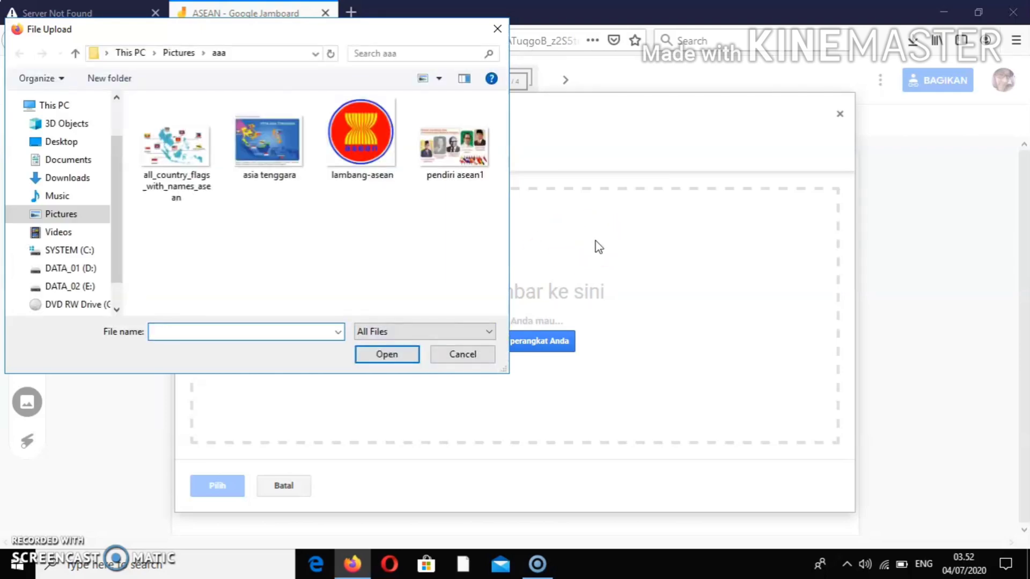
{"action": "left_click", "coordinate": [459, 356]}
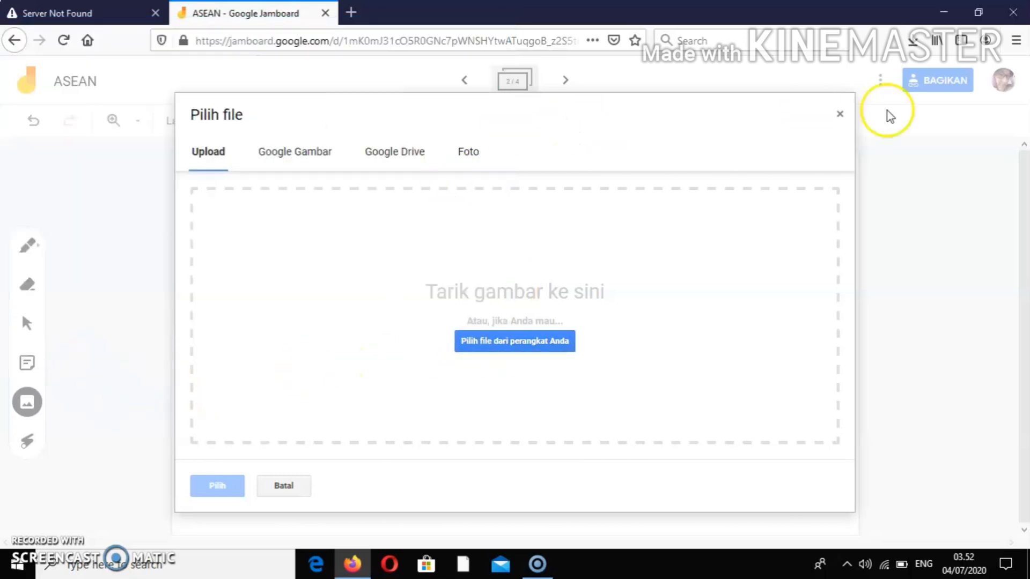
{"action": "left_click", "coordinate": [839, 114]}
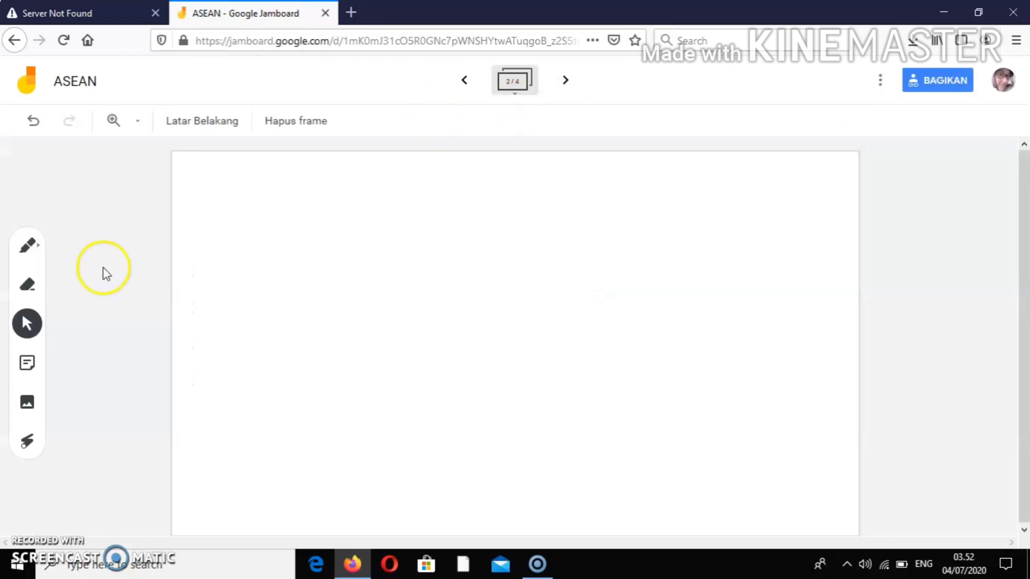
{"action": "left_click", "coordinate": [27, 403]}
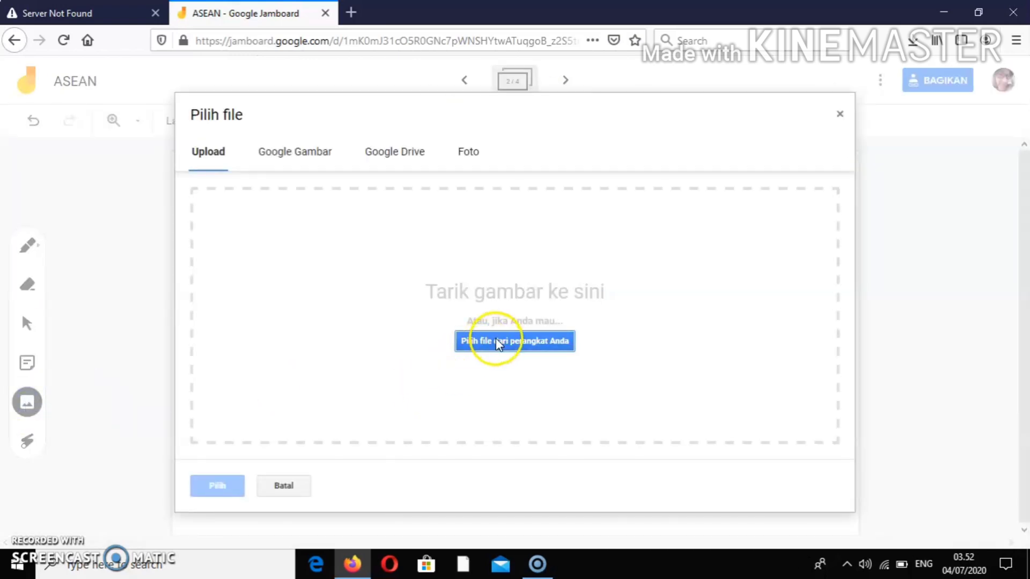
{"action": "left_click", "coordinate": [839, 114]}
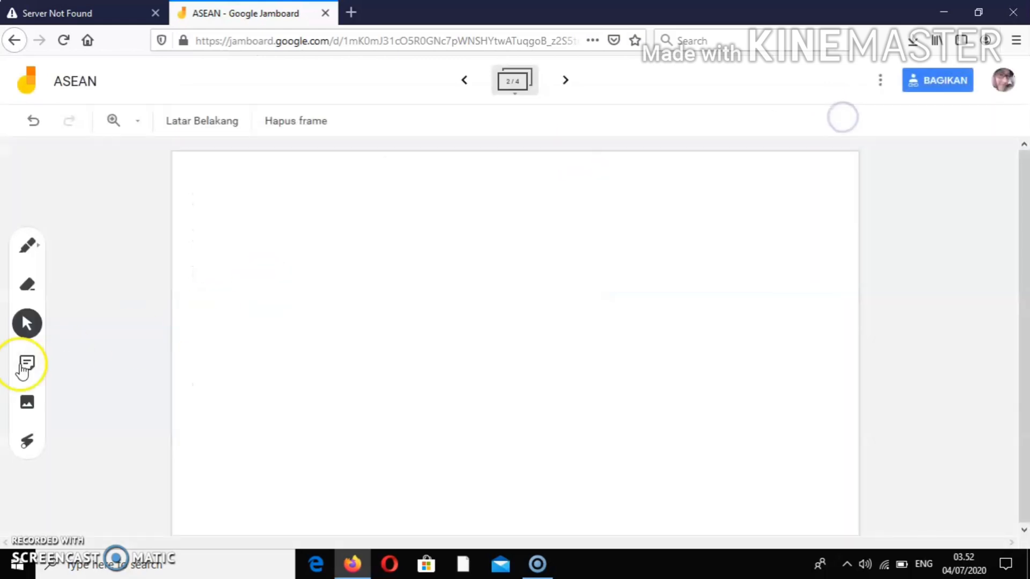
Add a green sticky note reading MALAYSIA to the second frame, then enlarge it and place it near the frame's centre
{"action": "left_click", "coordinate": [24, 366]}
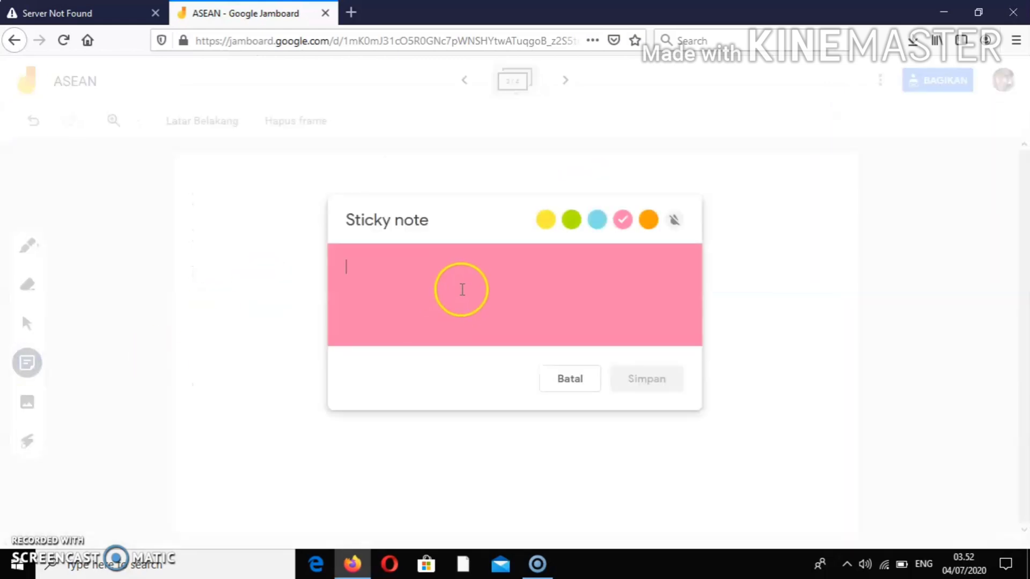
{"action": "type", "text": "MALAYSIA"}
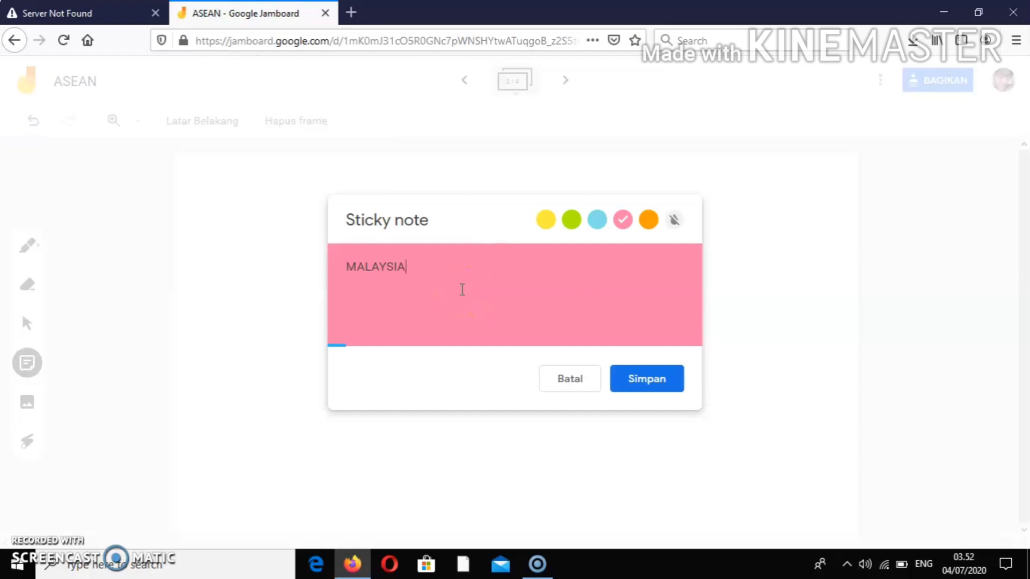
{"action": "left_click", "coordinate": [573, 223]}
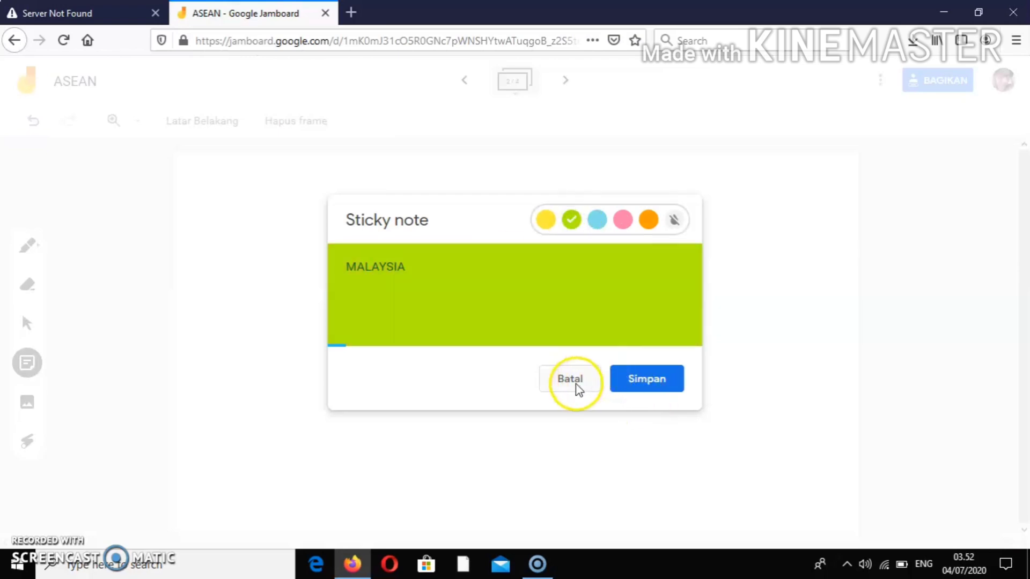
{"action": "left_click", "coordinate": [658, 378]}
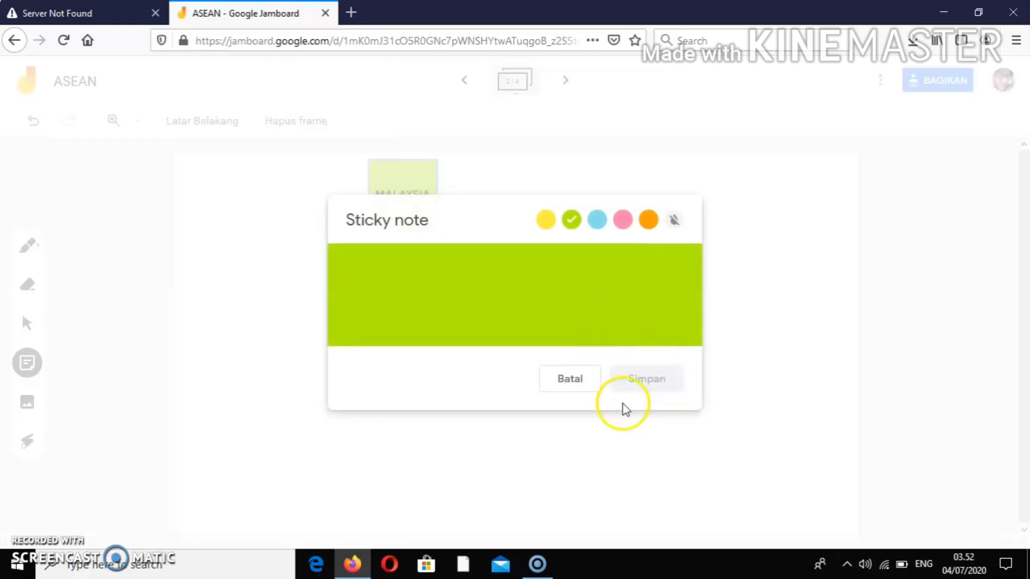
{"action": "left_click_drag", "start_coordinate": [387, 198], "coordinate": [586, 406]}
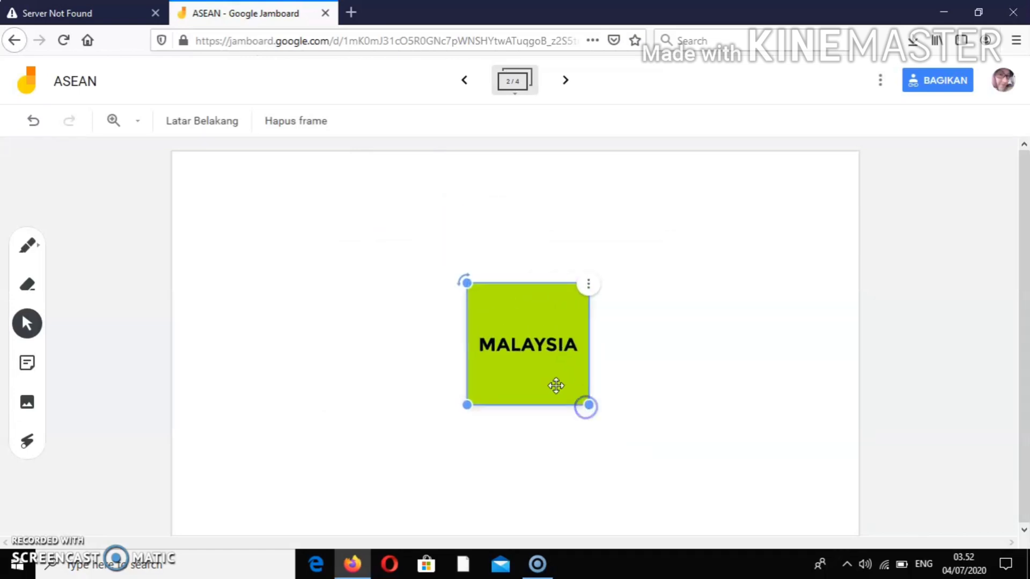
{"action": "left_click", "coordinate": [226, 184]}
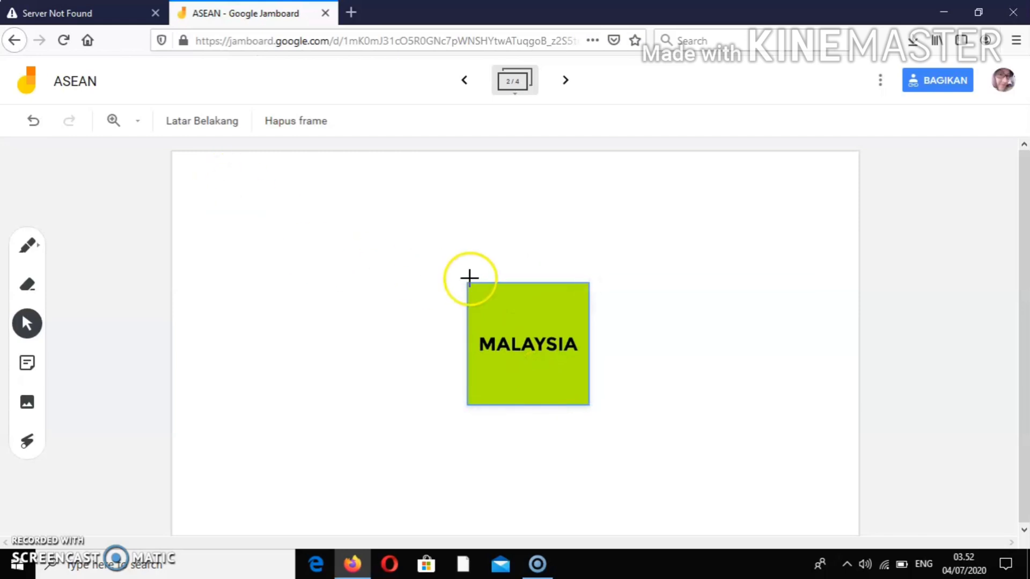
{"action": "left_click", "coordinate": [513, 317]}
{"action": "left_click", "coordinate": [208, 173]}
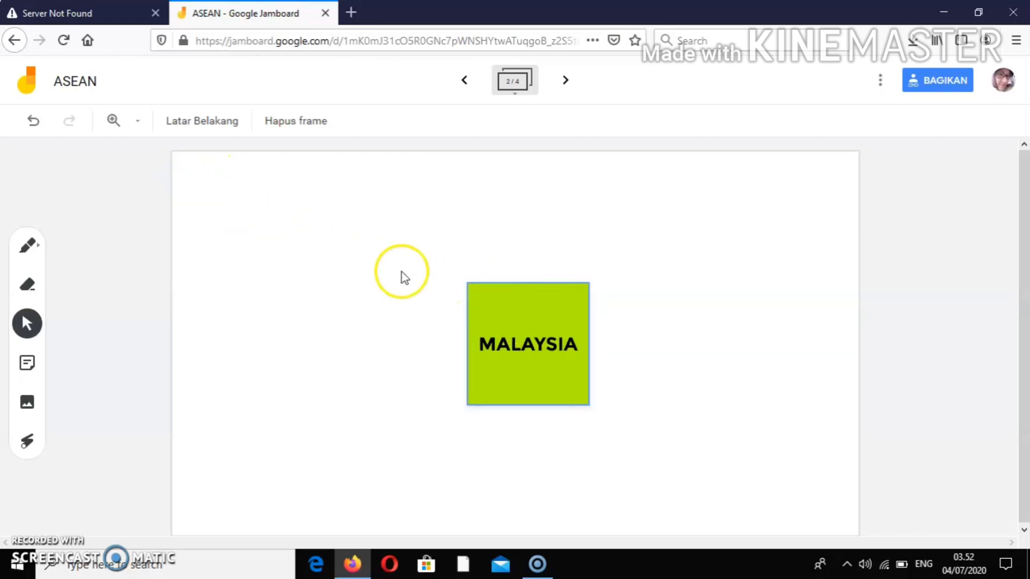
Draw four blue highlighter arrows pointing outward from the right, top, left and bottom sides of the MALAYSIA note
{"action": "left_click", "coordinate": [25, 247]}
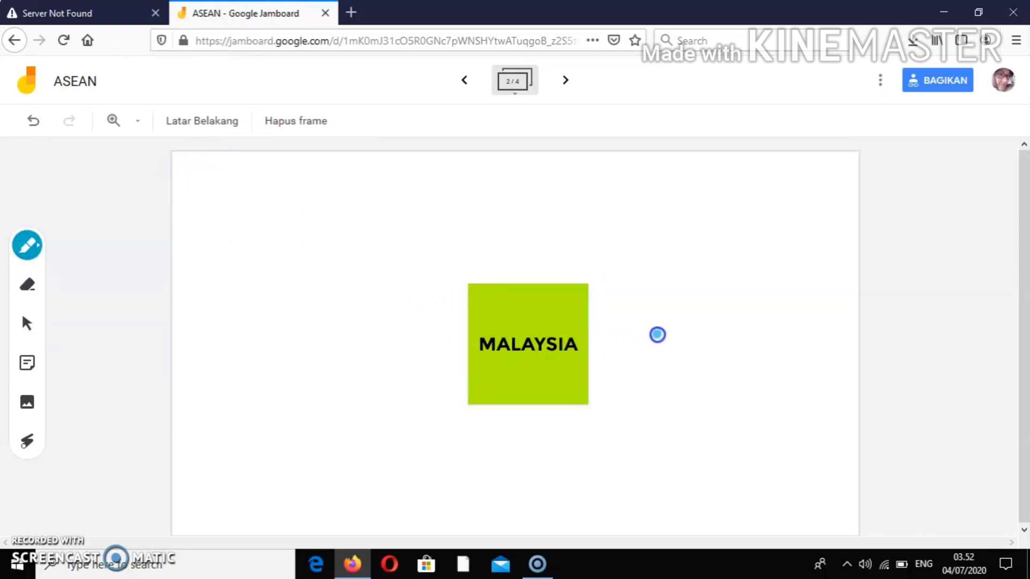
{"action": "left_click_drag", "start_coordinate": [640, 339], "coordinate": [593, 346]}
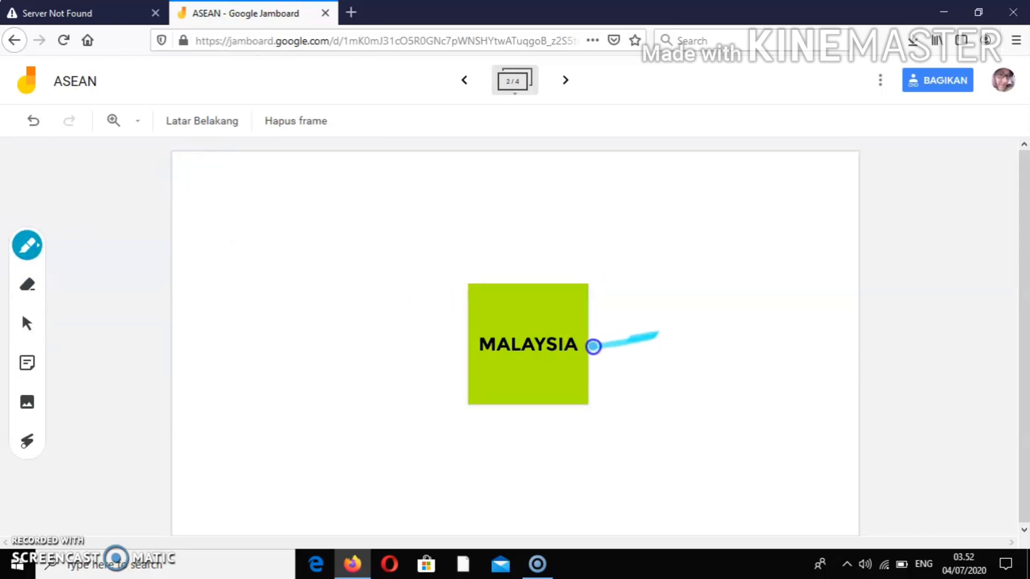
{"action": "left_click", "coordinate": [655, 332]}
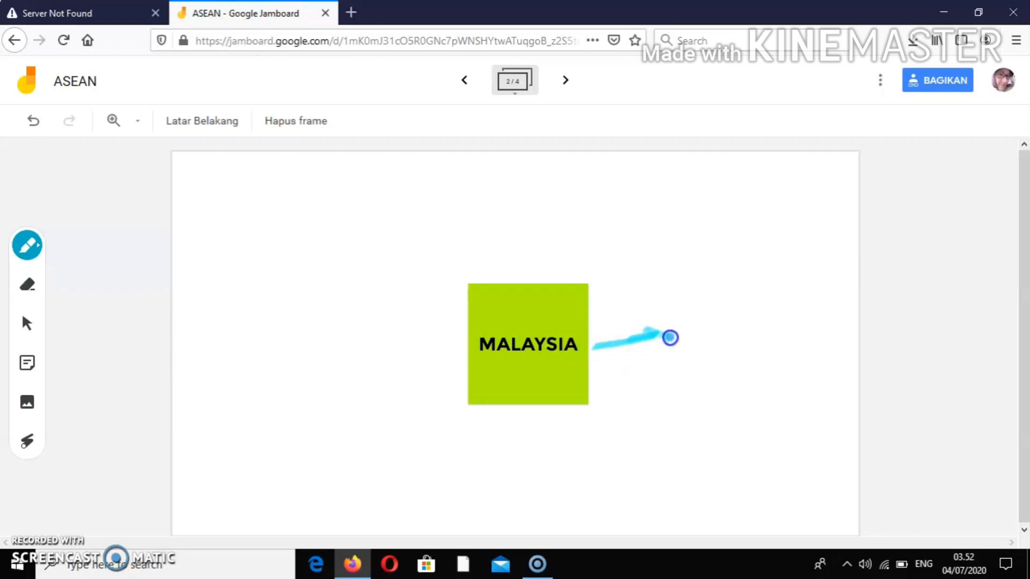
{"action": "left_click", "coordinate": [33, 252]}
{"action": "left_click", "coordinate": [142, 252]}
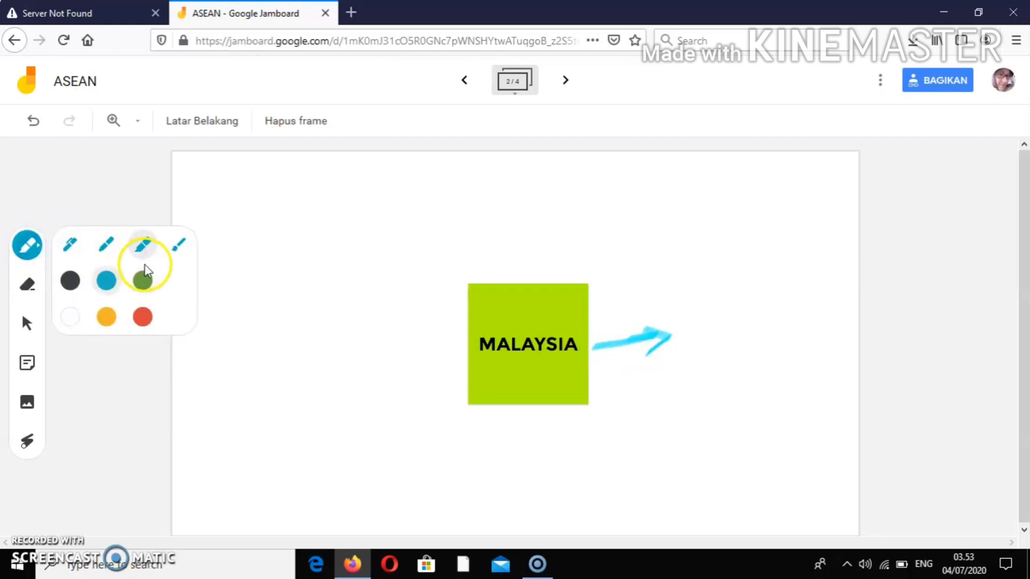
{"action": "mouse_move", "coordinate": [526, 277]}
{"action": "left_mouse_down"}
{"action": "mouse_move", "coordinate": [535, 240]}
{"action": "mouse_move", "coordinate": [523, 248]}
{"action": "mouse_move", "coordinate": [577, 260]}
{"action": "left_mouse_up"}
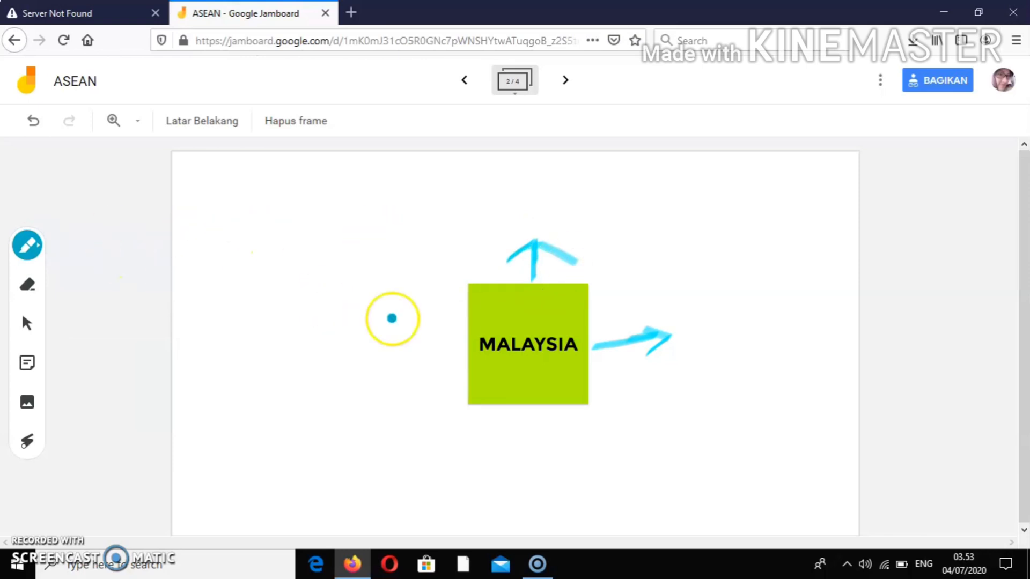
{"action": "left_click_drag", "start_coordinate": [477, 337], "coordinate": [409, 341]}
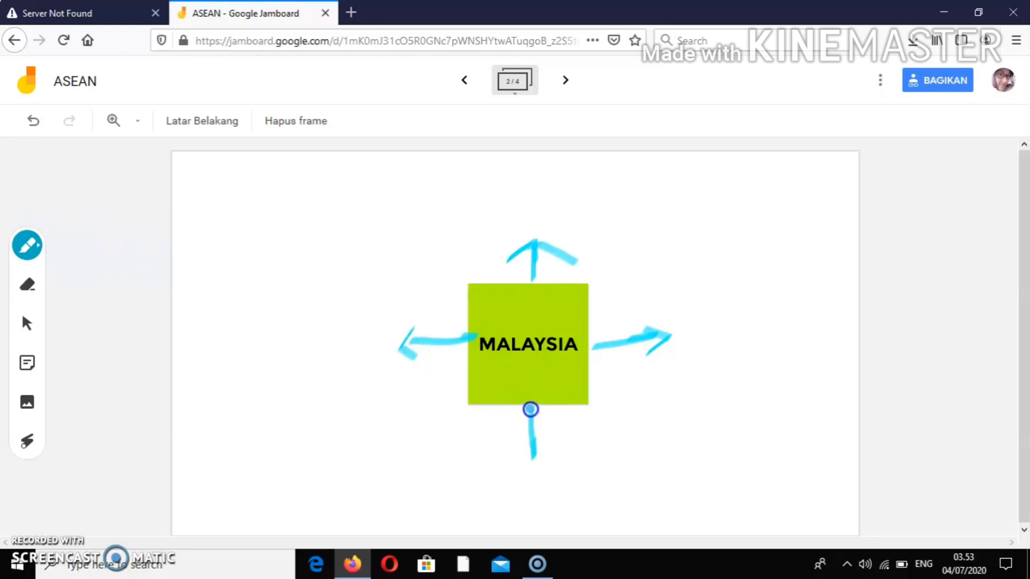
{"action": "left_click_drag", "start_coordinate": [516, 461], "coordinate": [540, 464]}
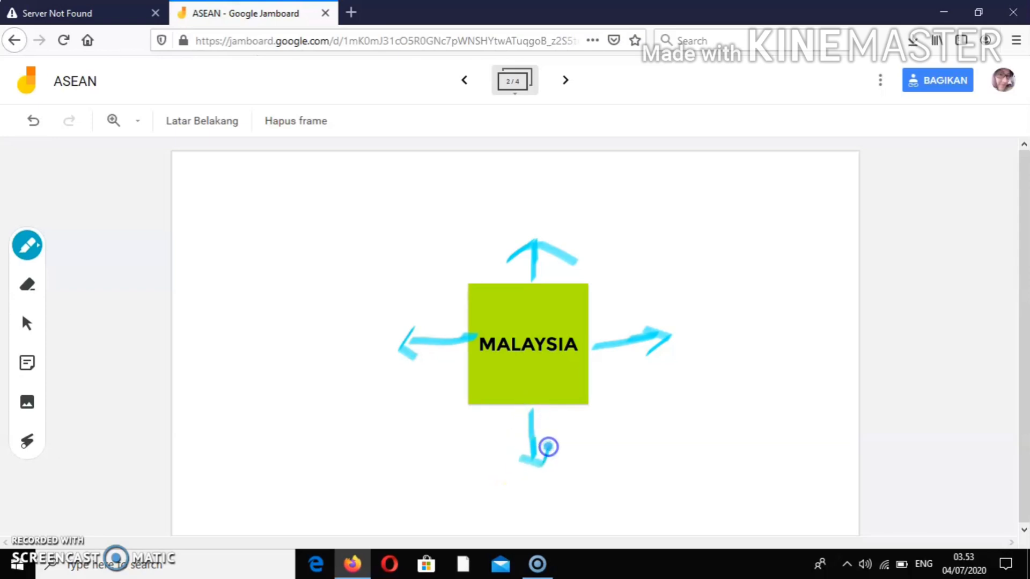